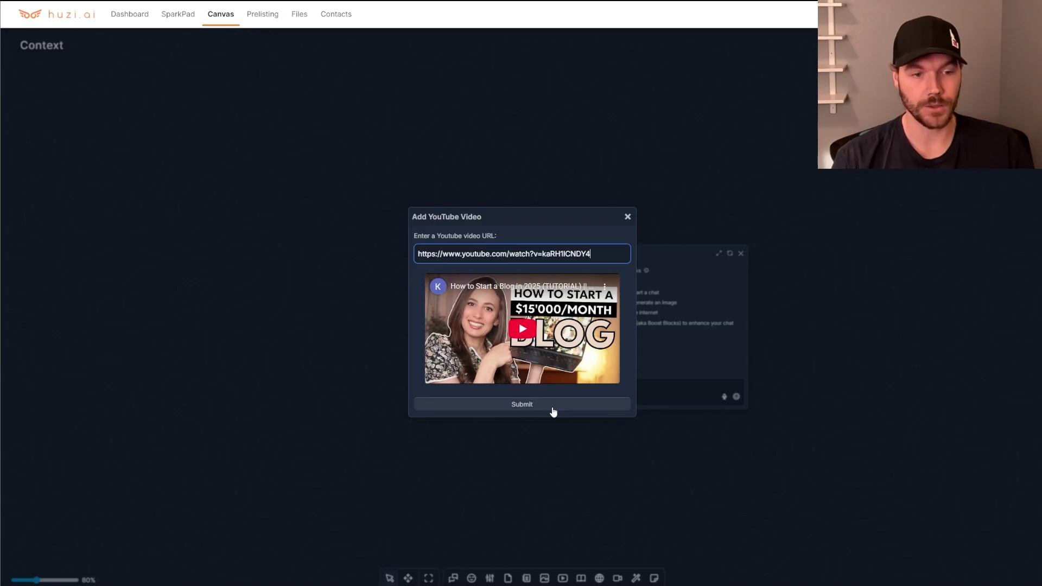
Add the YouTube blog tutorial video and the Brand identity.pdf file as chat sources, placing the file below the video
click(553, 411)
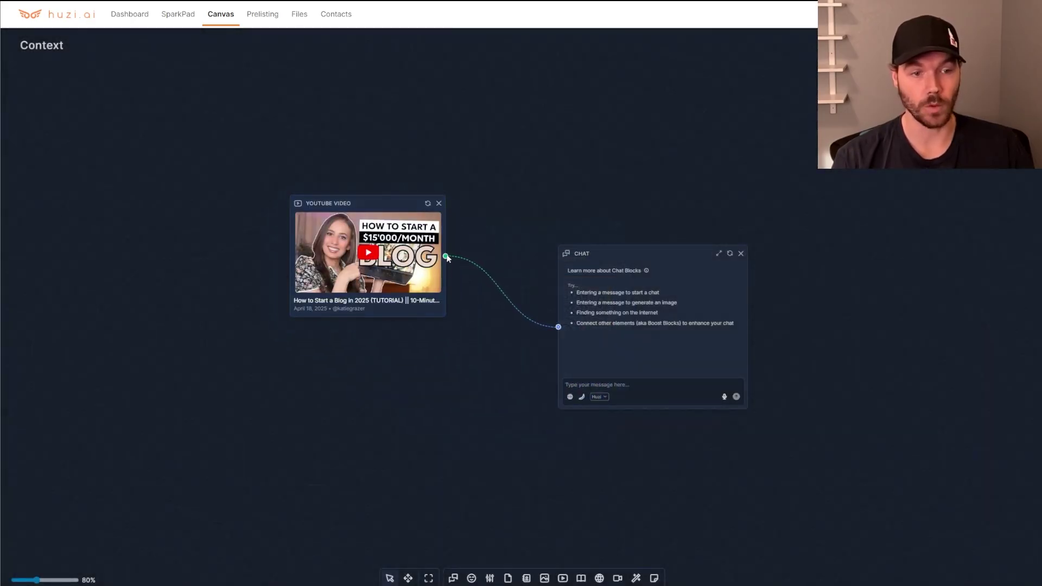
mouse_move(558, 329)
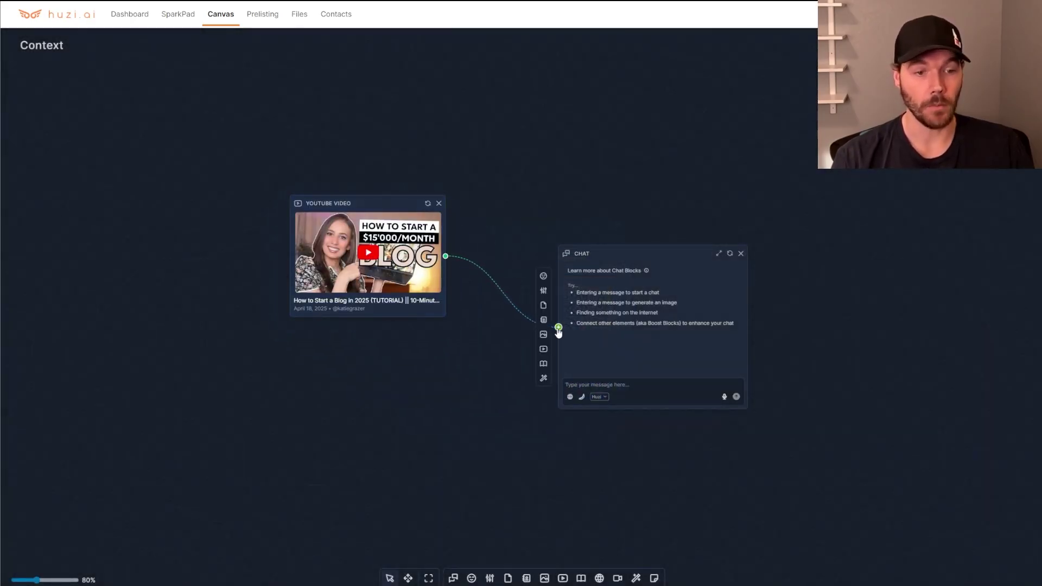
click(543, 305)
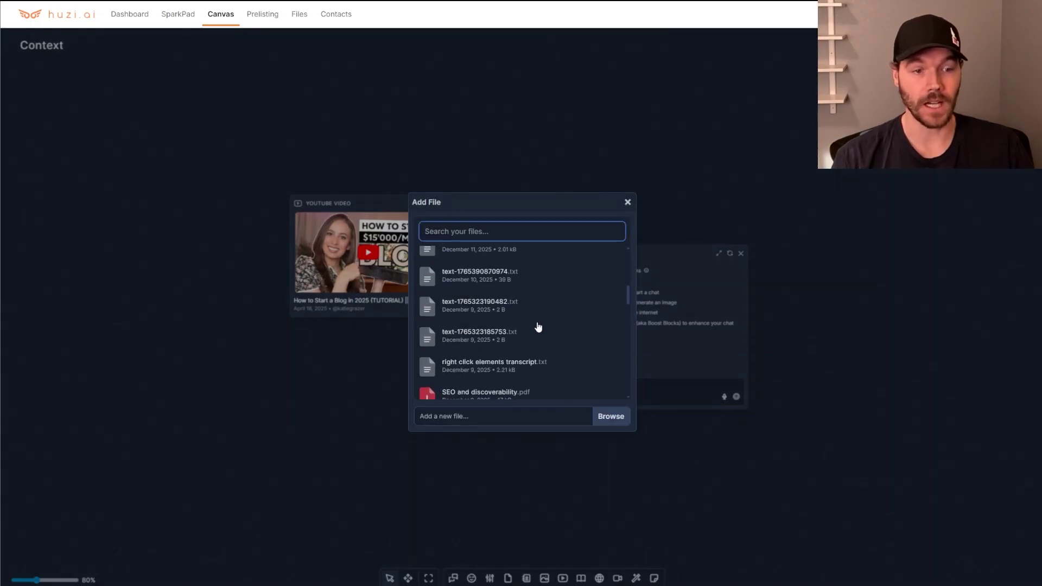
scroll(529, 323, down, 5)
click(523, 317)
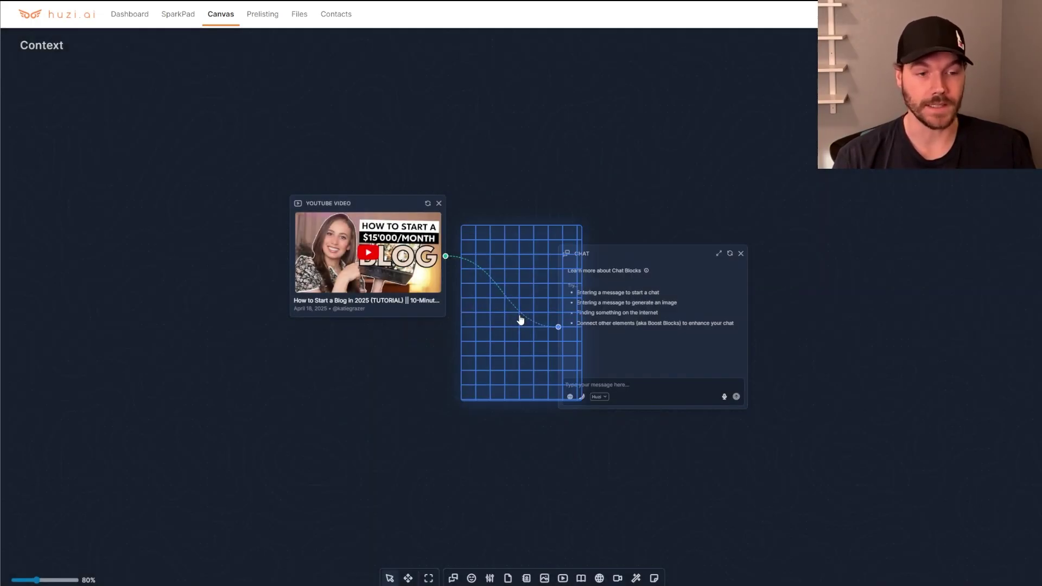
click(353, 431)
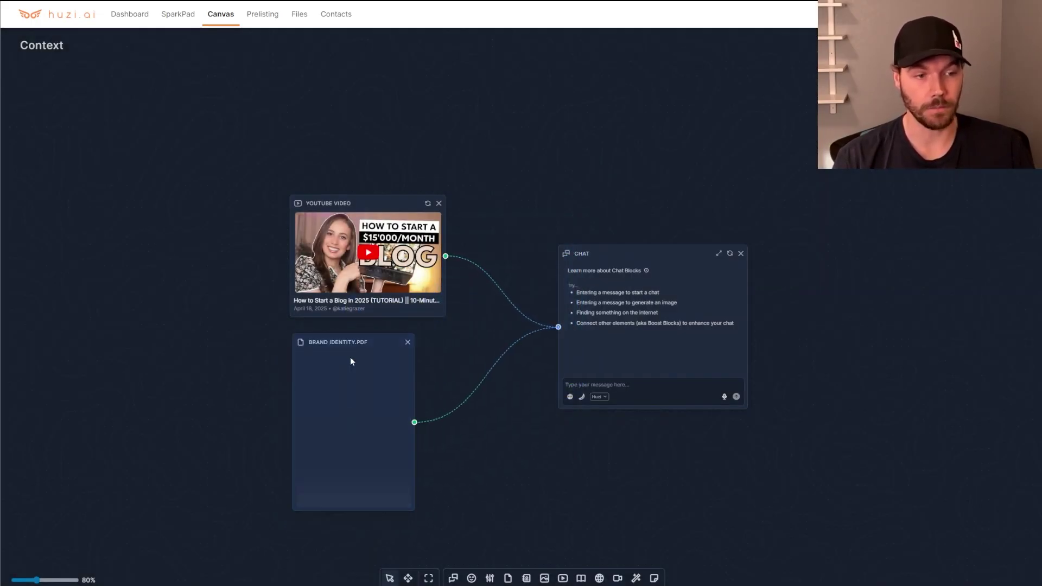
click(341, 340)
drag(342, 340, 344, 338)
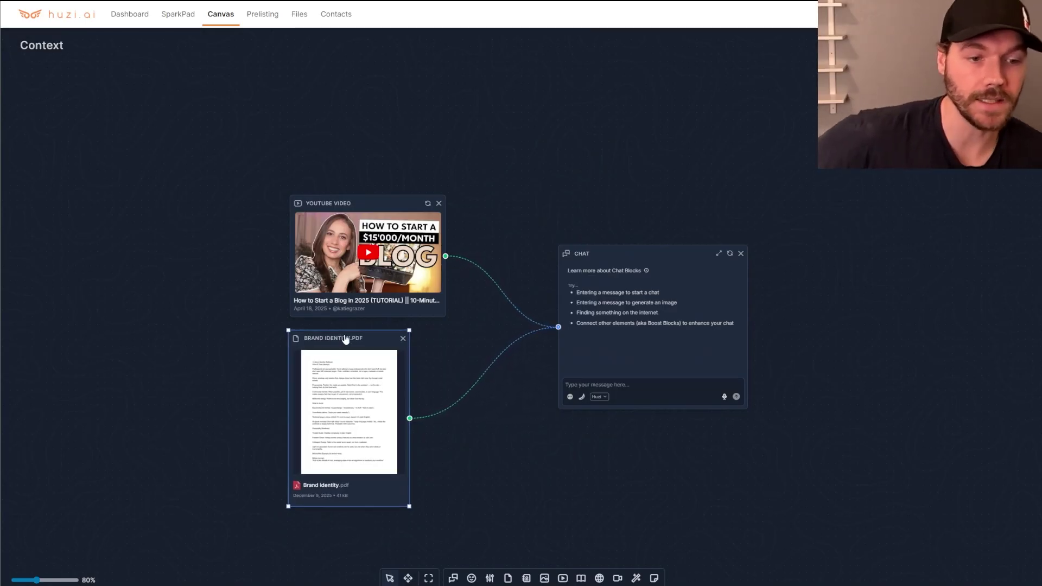
Search the books for "hormozi" and add $100M Leads as a source connected to the chat block
click(559, 328)
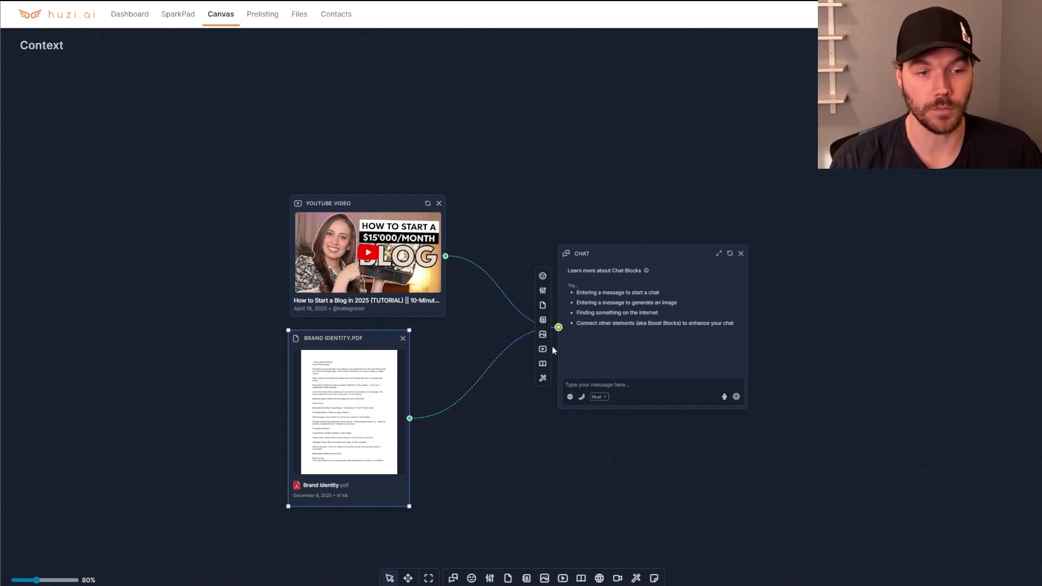
click(544, 365)
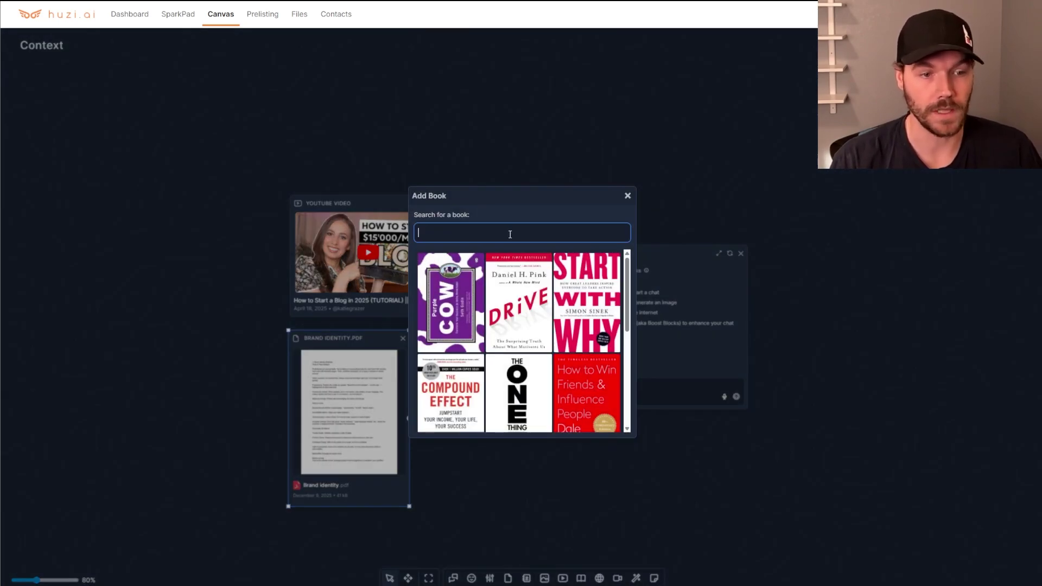
text(hormozi)
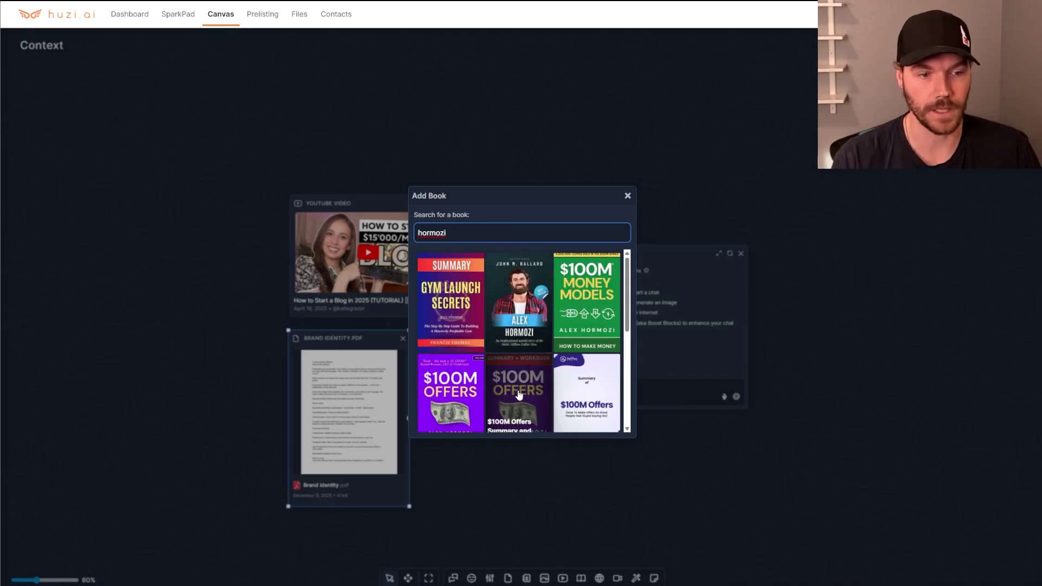
scroll(495, 374, down, 3)
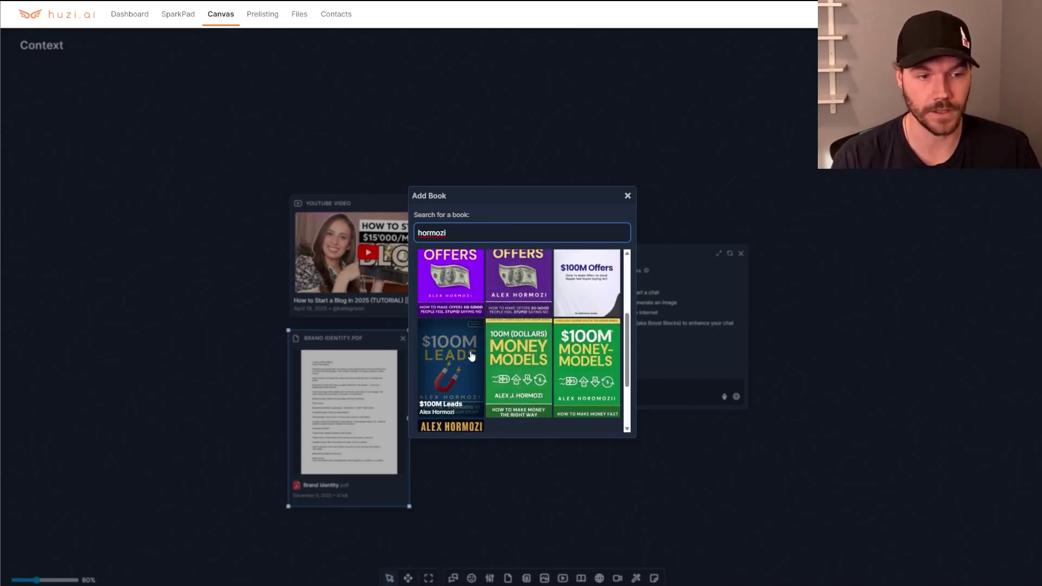
click(518, 361)
click(328, 582)
click(503, 505)
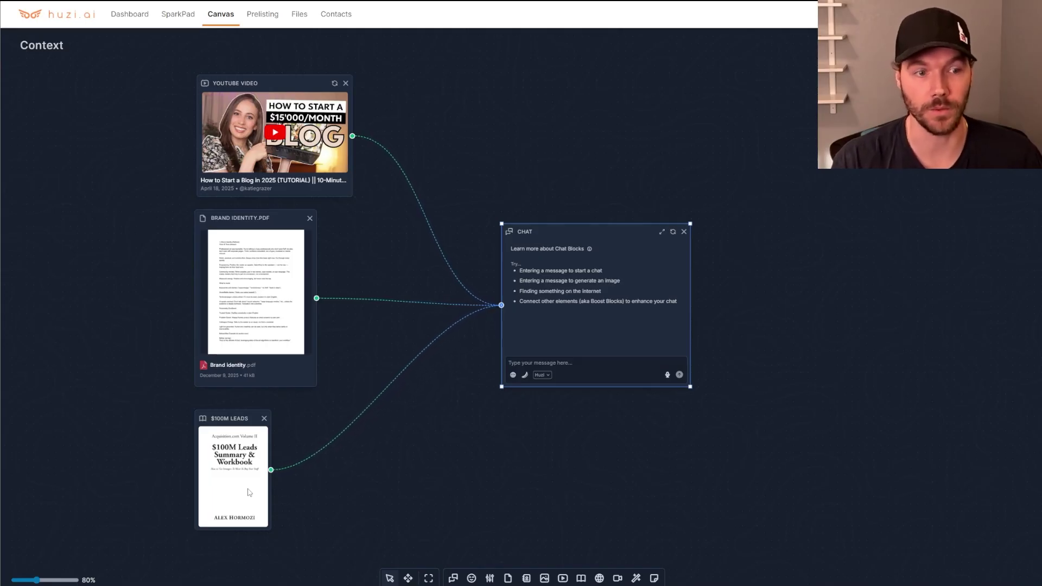
Attach the saved persona Blog Content Strategist & Writer to the chat block
mouse_move(502, 306)
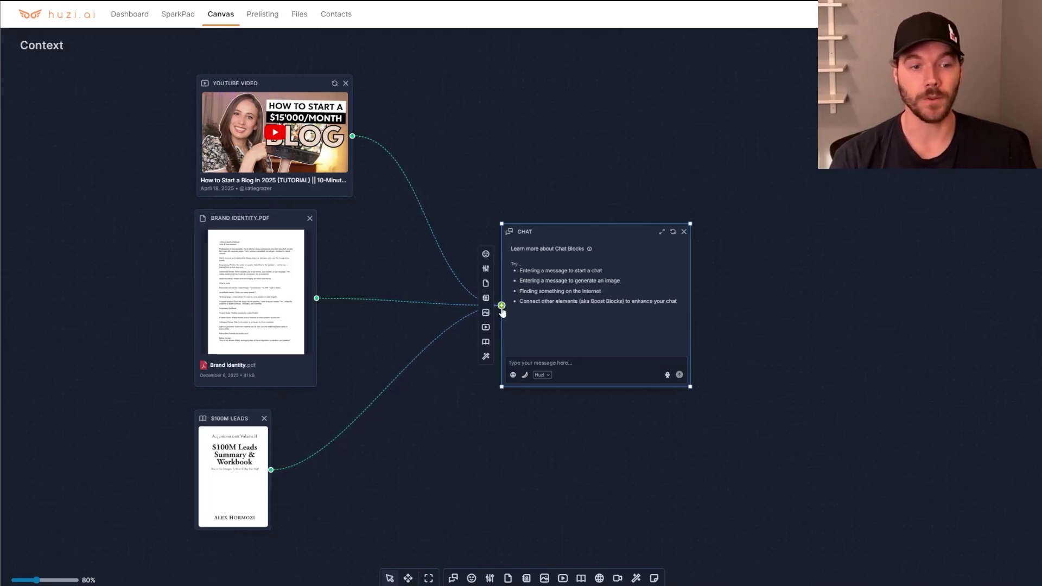
click(486, 255)
click(447, 260)
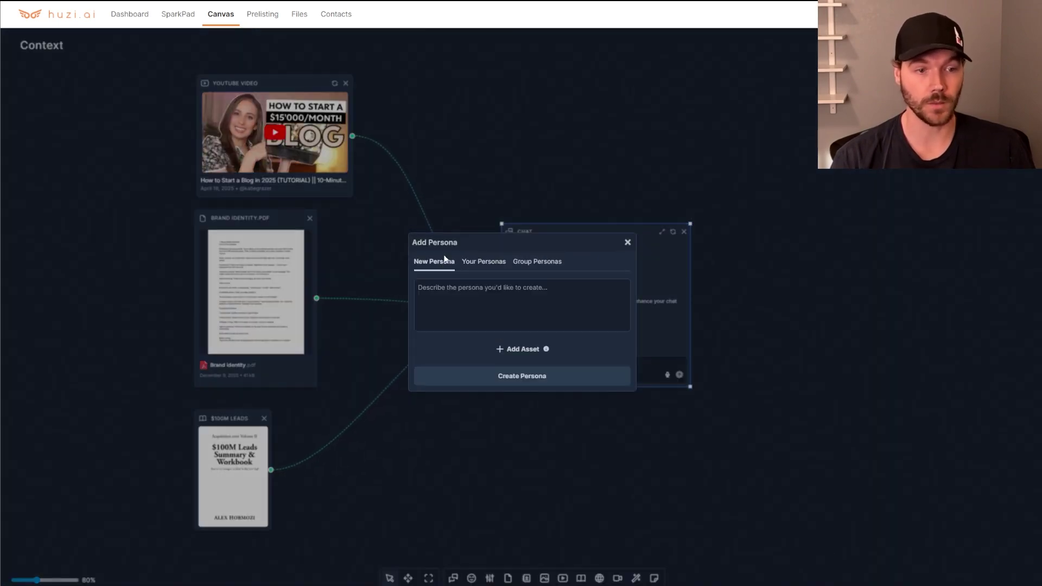
click(459, 286)
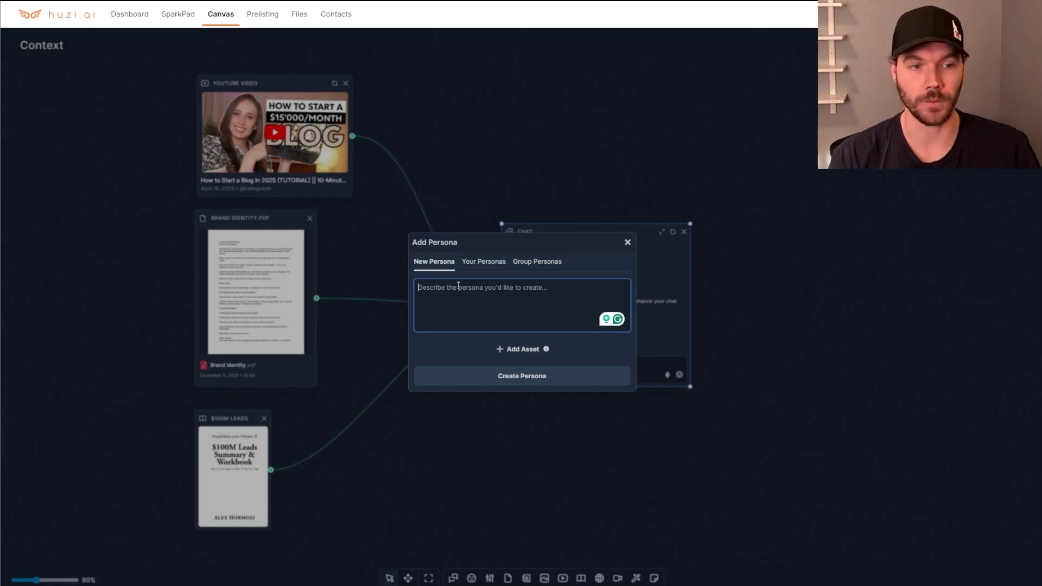
click(483, 261)
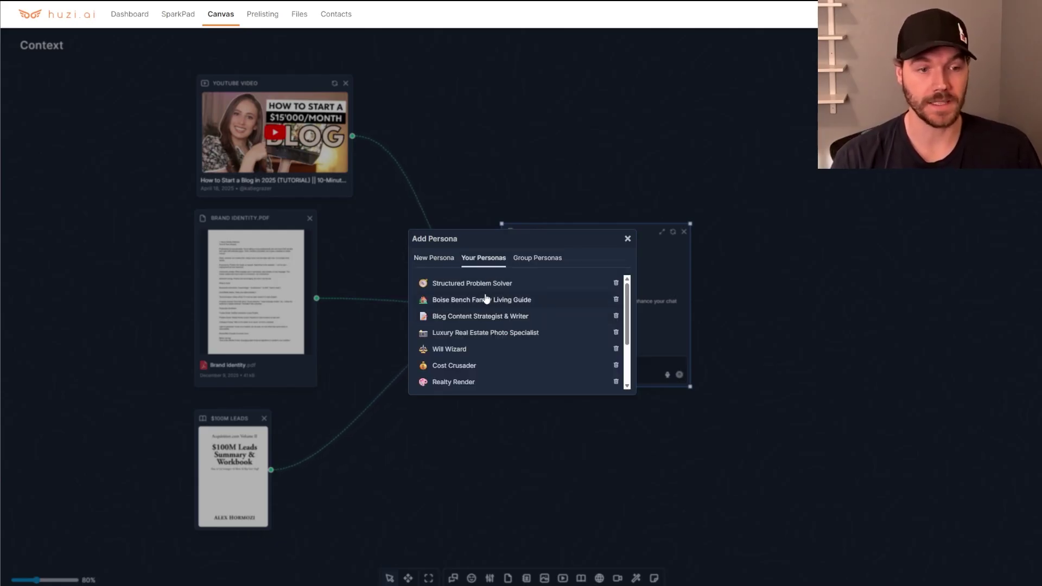
click(492, 317)
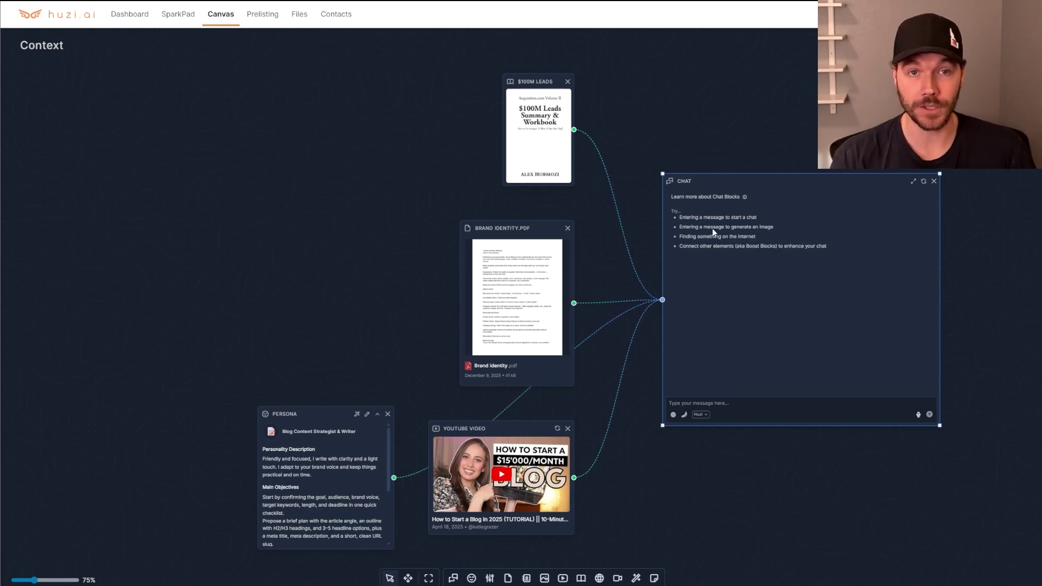
Send the chat message "I am creating blog and I would like you to help me start the process."
click(740, 402)
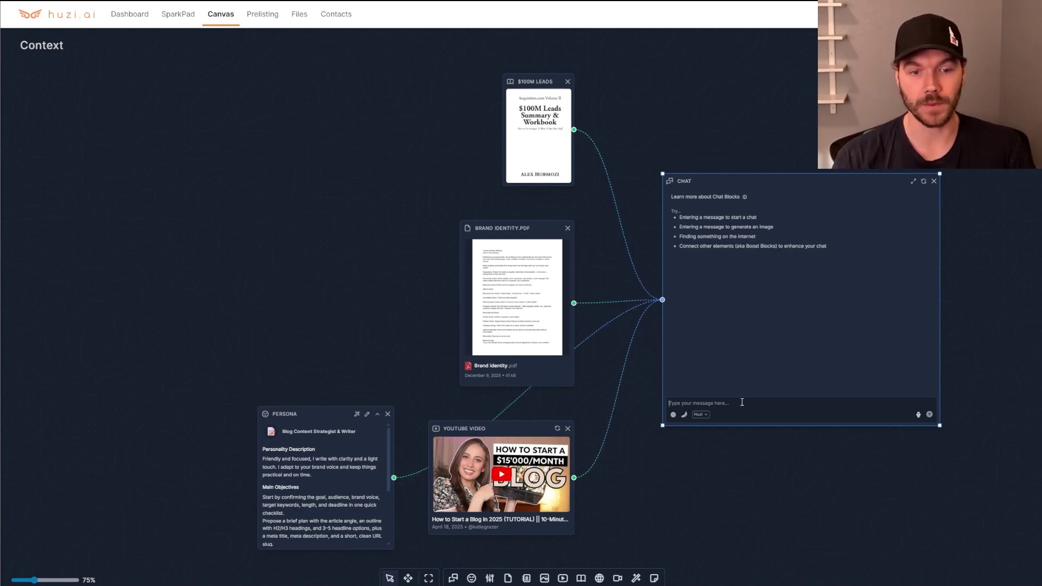
text(I am creating blog and I would like you to help me start the process.)
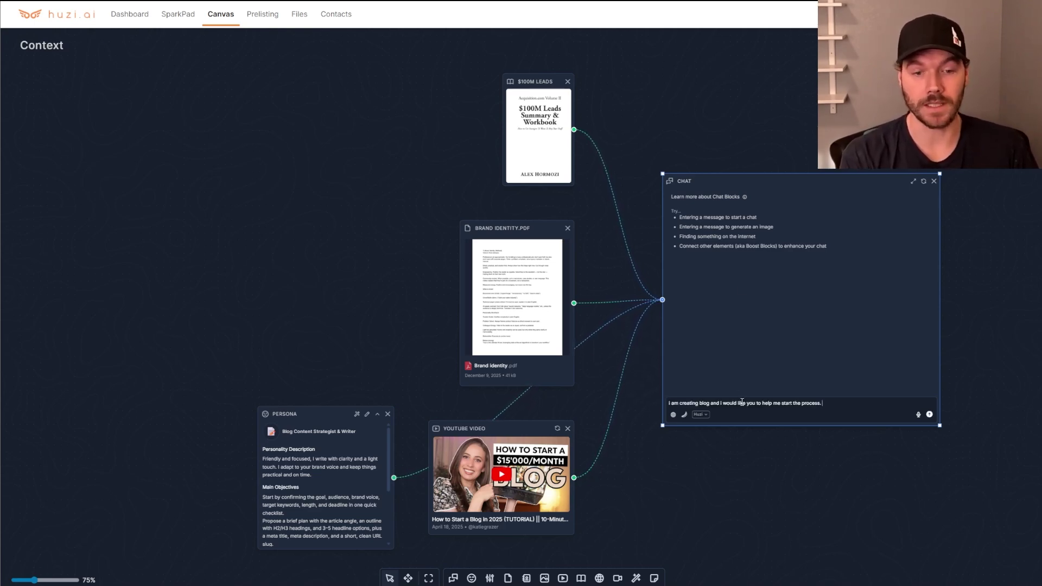
key(Return)
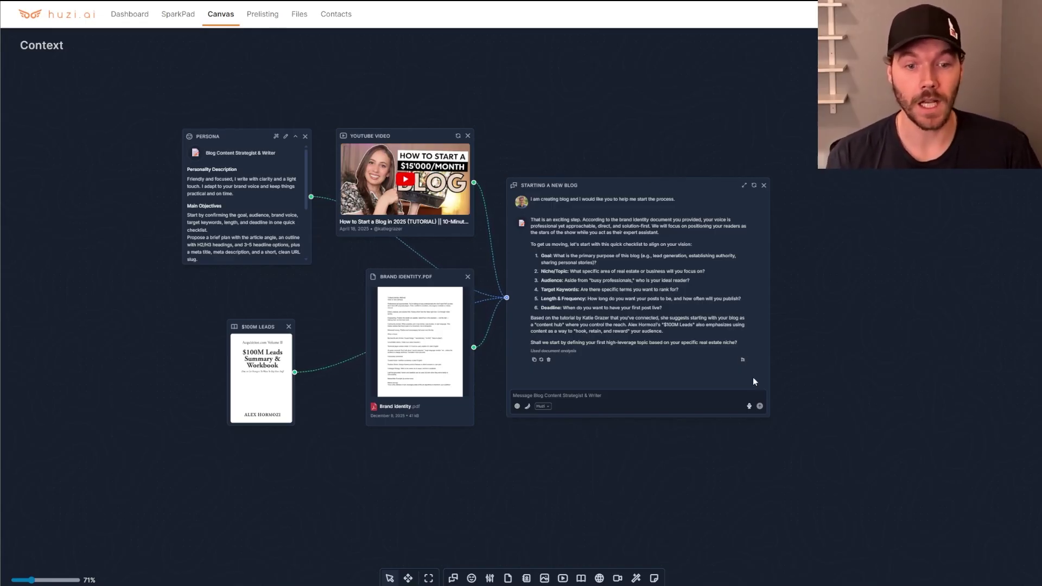
Branch the chat from the assistant's reply and place the branch below the original chat
click(742, 359)
scroll(774, 360, down, 5)
drag(485, 380, 550, 386)
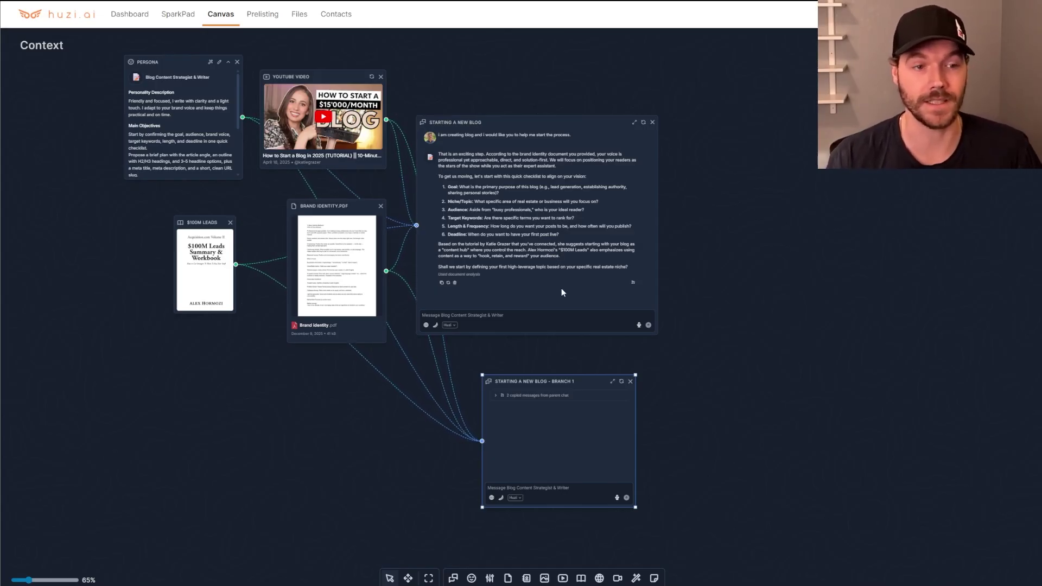
Rename the branched chat to KEYWORD CHAT
double_click(562, 382)
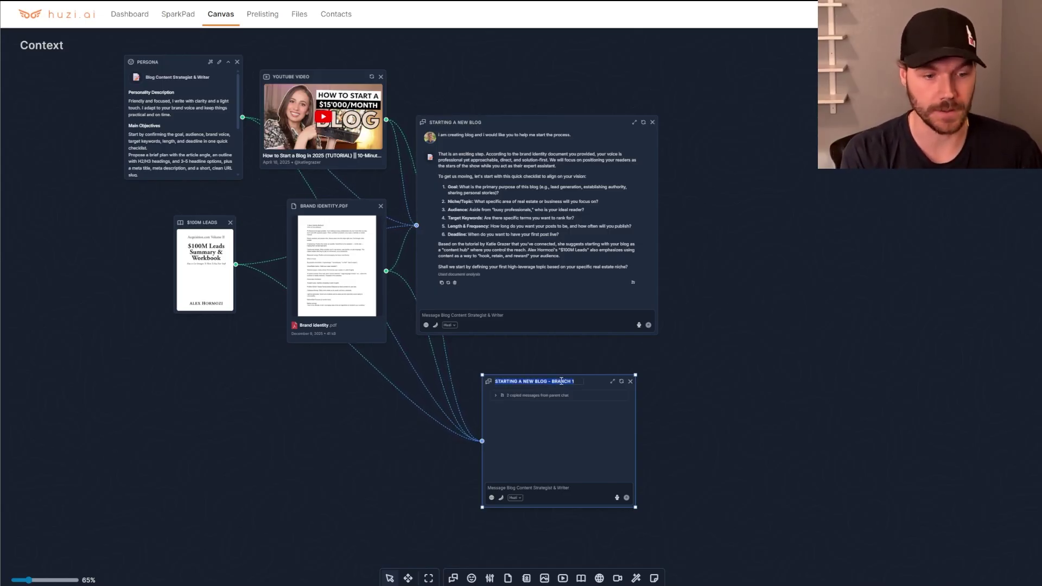
text(KEYTW)
key(BackSpace)
text(WORD CHAT)
key(Return)
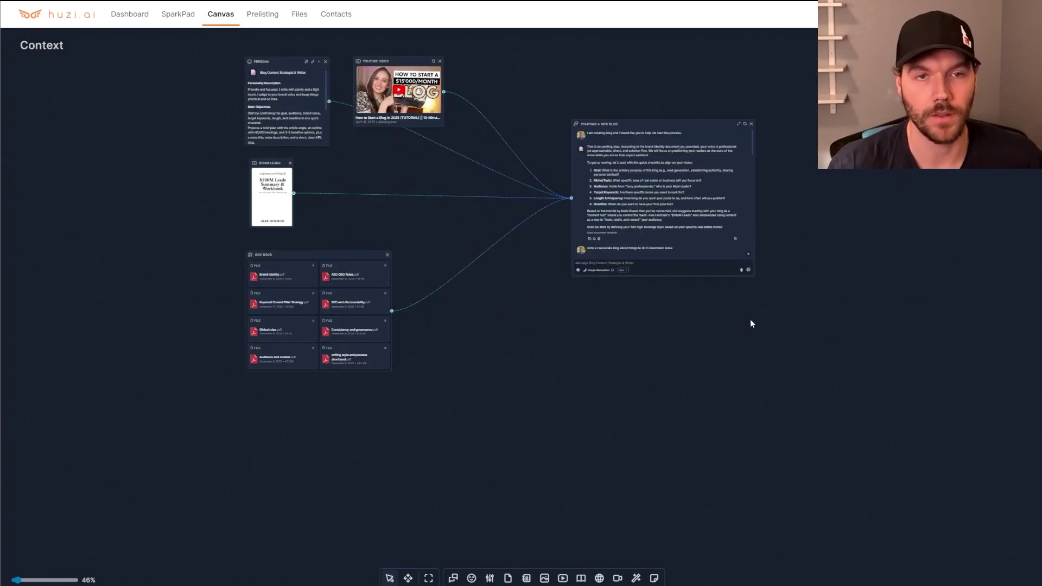
Examine the other AI models offered for the Starting a New Blog chat, leaving its model selection as it is
scroll(623, 277, up, 10)
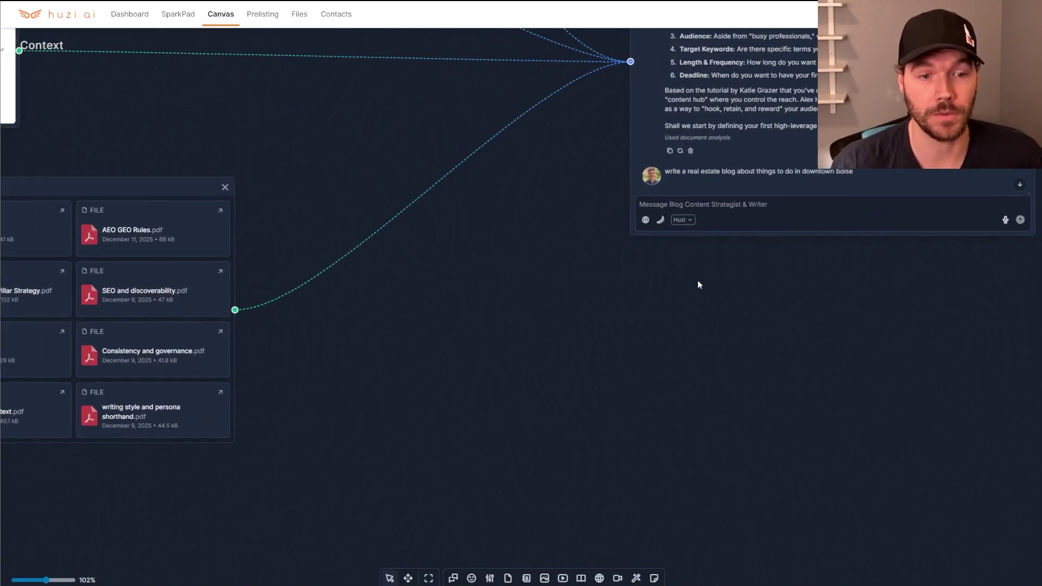
drag(782, 282, 500, 373)
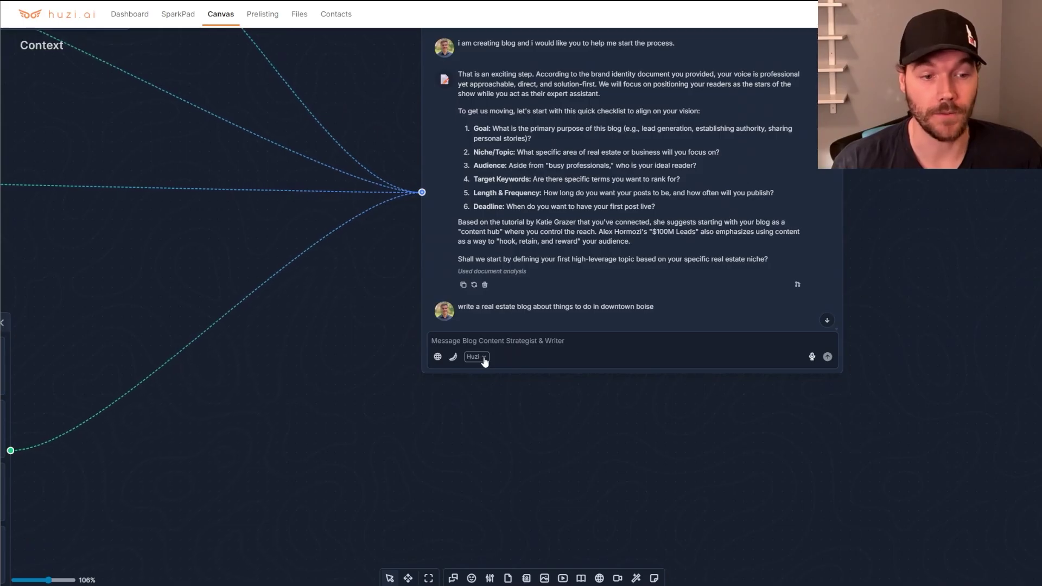
click(482, 359)
mouse_move(497, 397)
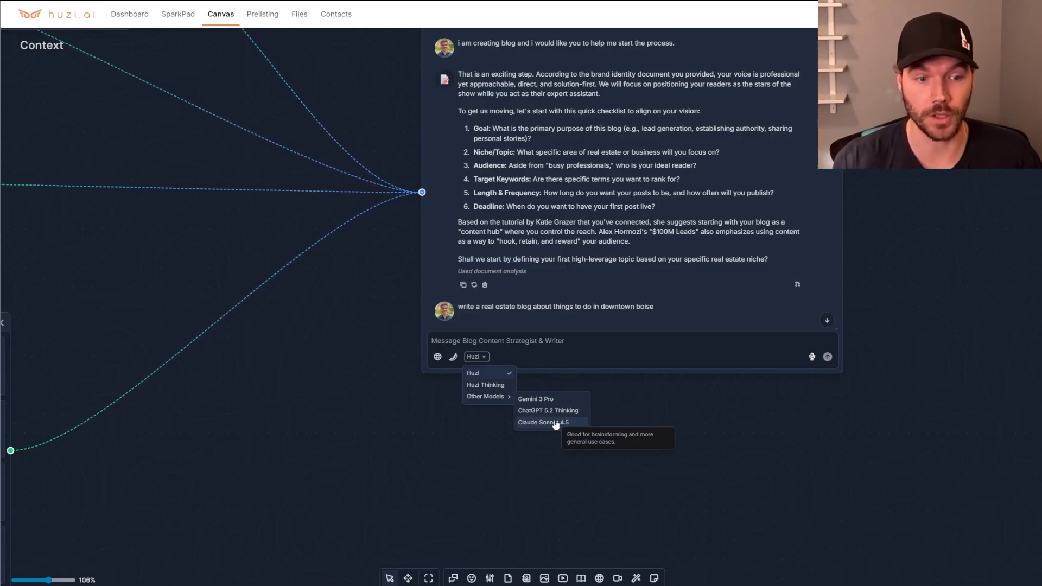
click(667, 448)
Add a second chat block using Claude Sonnet 4.5 below the first and connect all the source blocks to it
scroll(675, 454, down, 5)
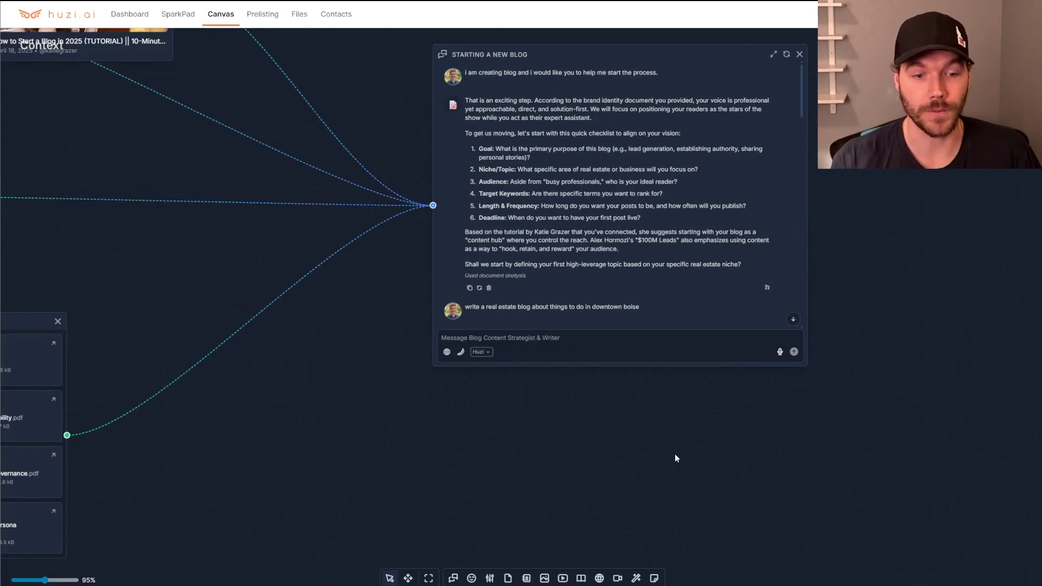
drag(454, 578, 534, 395)
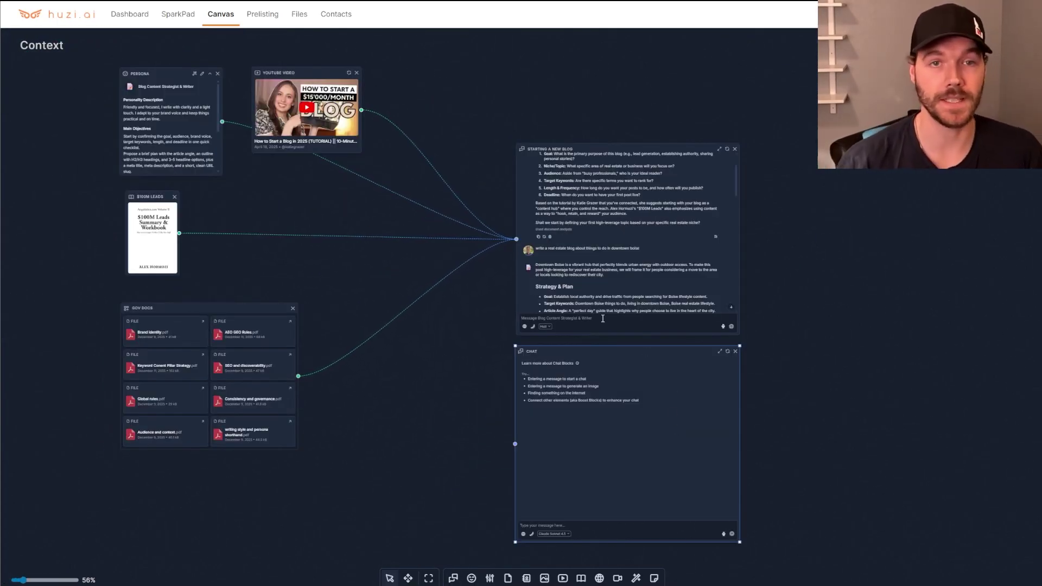
drag(98, 62, 386, 468)
drag(300, 377, 530, 451)
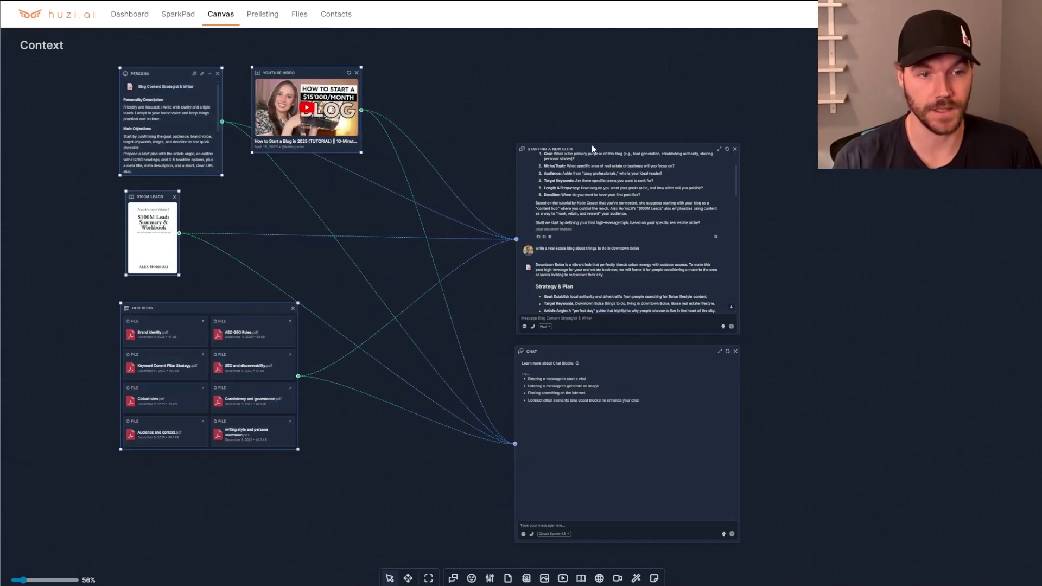
Move the first chat up slightly and send "write a real estate blog about things to do in downtown boise" in the second chat
drag(592, 147, 594, 119)
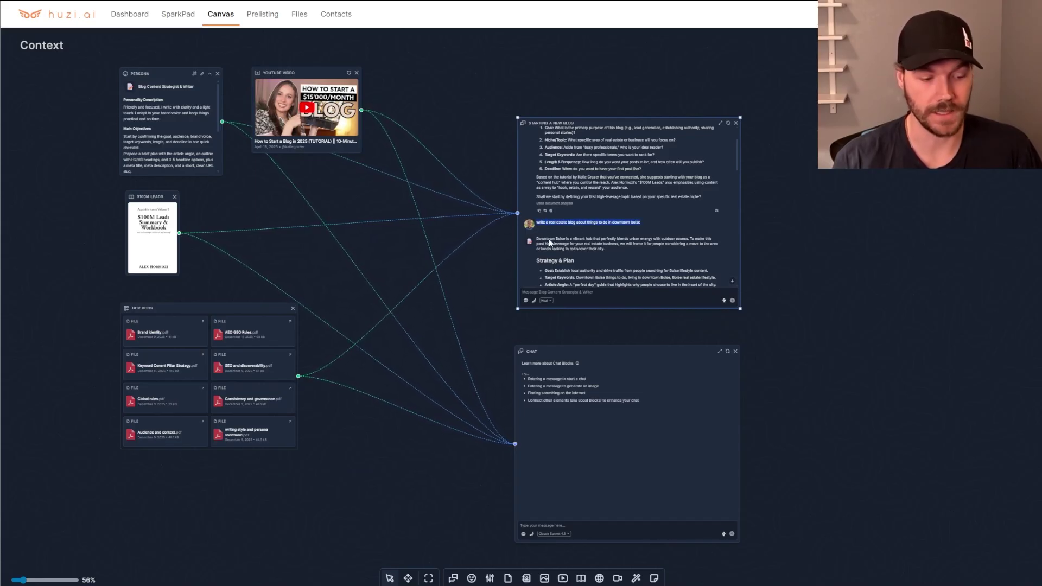
click(575, 523)
text(write a real estate blog about things to do in downtown boise)
key(Return)
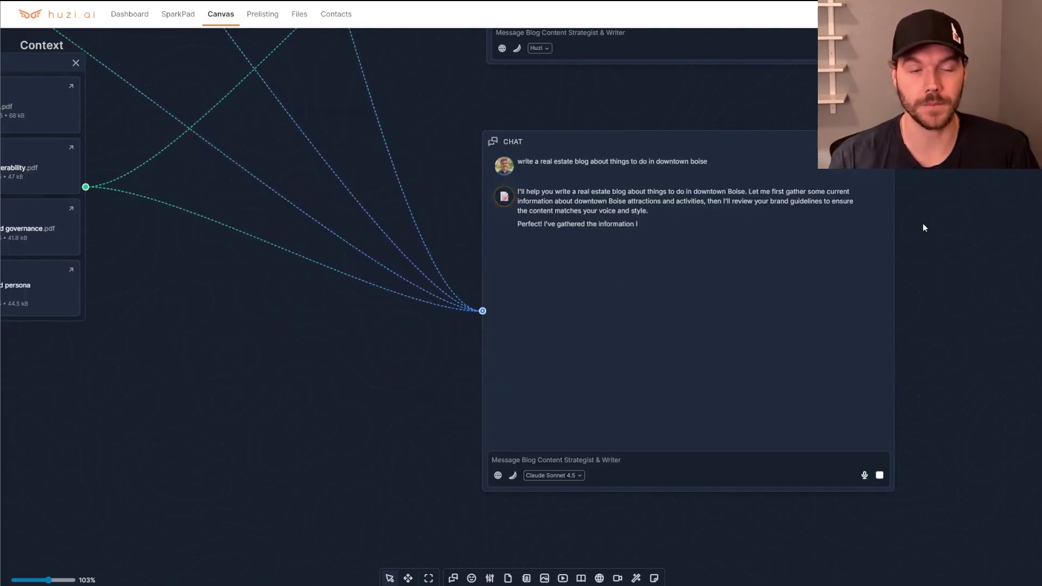
Read through the second chat's blog response, including its checklist, content outline, headline options and full post
scroll(921, 224, down, 8)
key(space)
drag(713, 231, 737, 281)
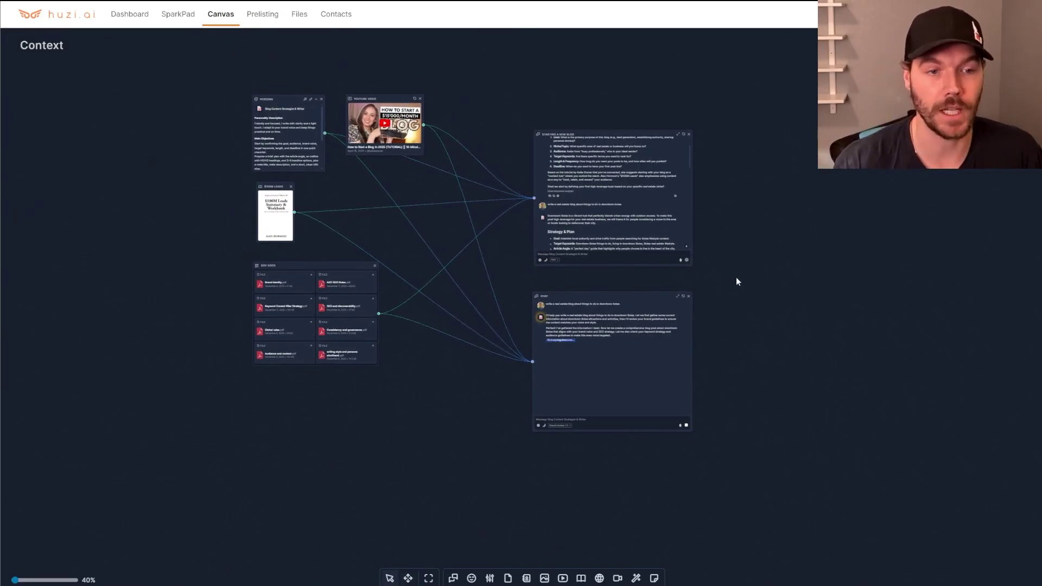
scroll(710, 321, up, 8)
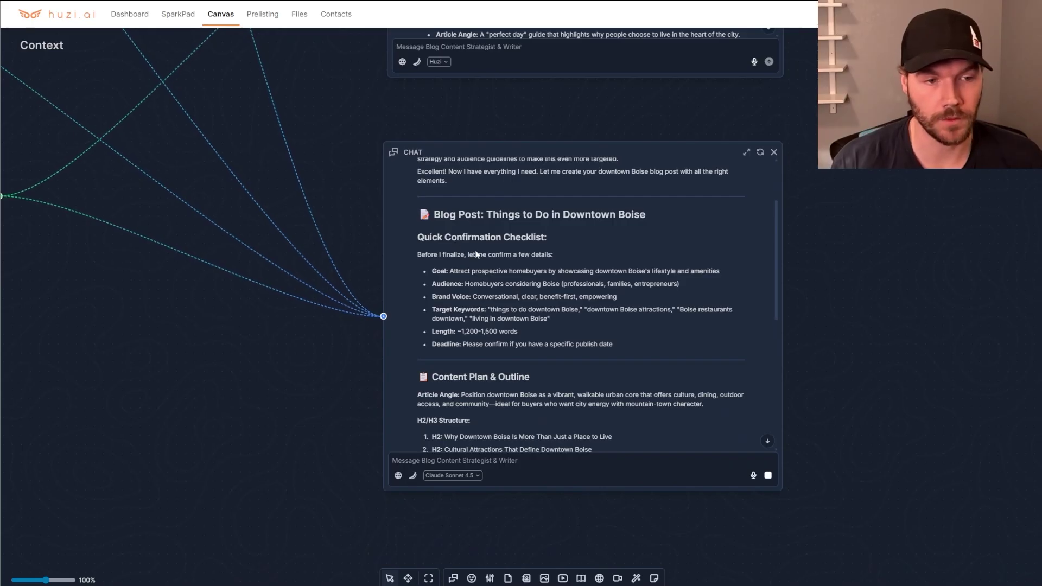
scroll(501, 270, down, 4)
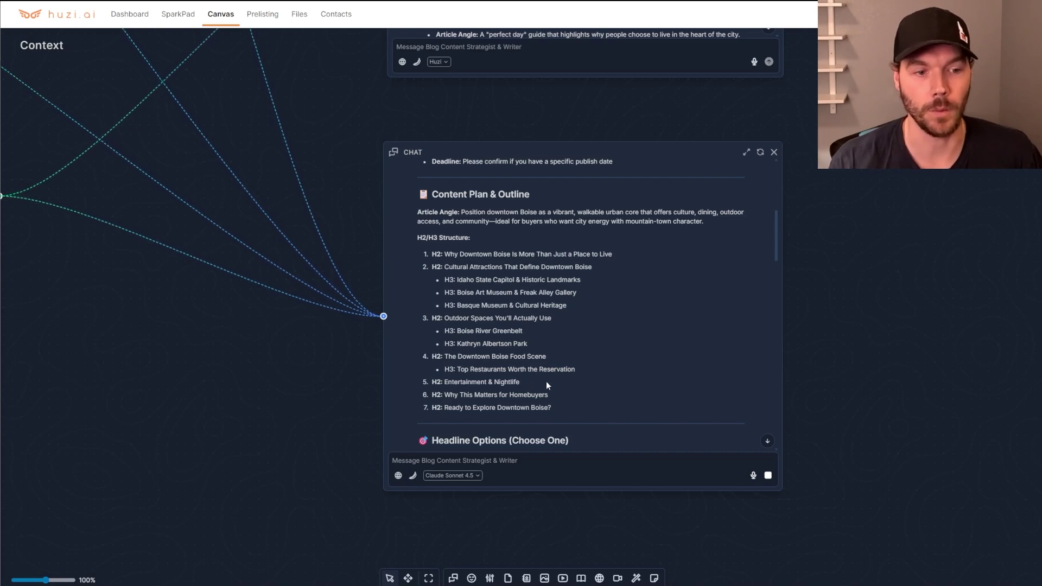
scroll(677, 301, down, 5)
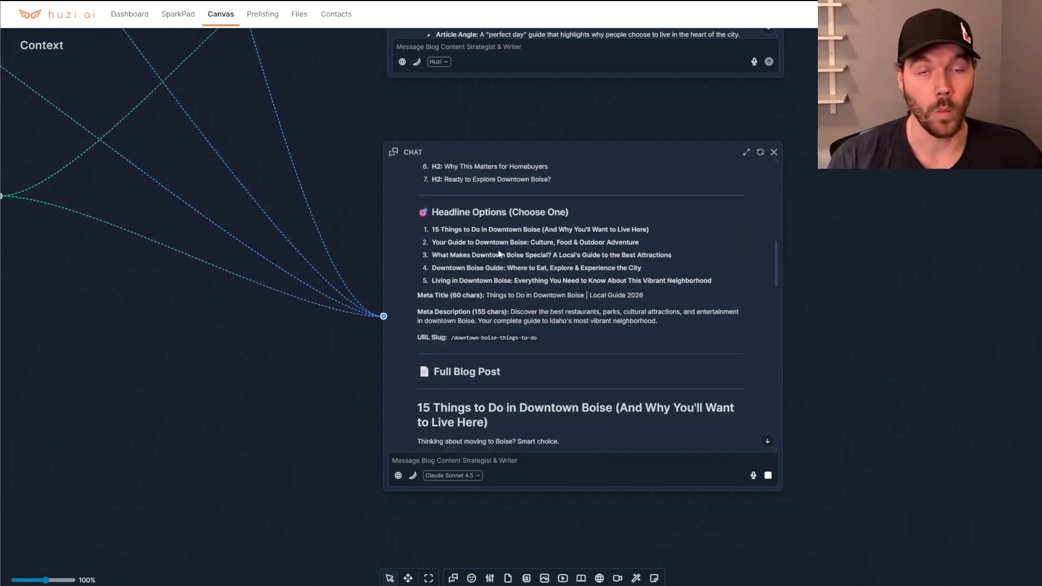
scroll(537, 254, down, 1)
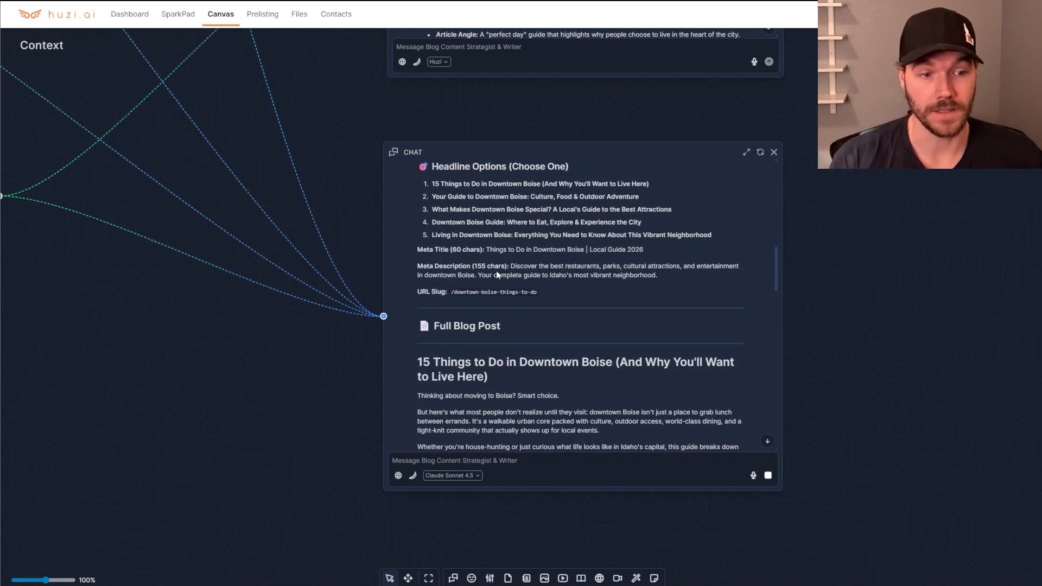
Read the second chat's full blog post and compare it with the strategy, headlines and post sections in the Starting a New Blog chat
scroll(542, 274, down, 4)
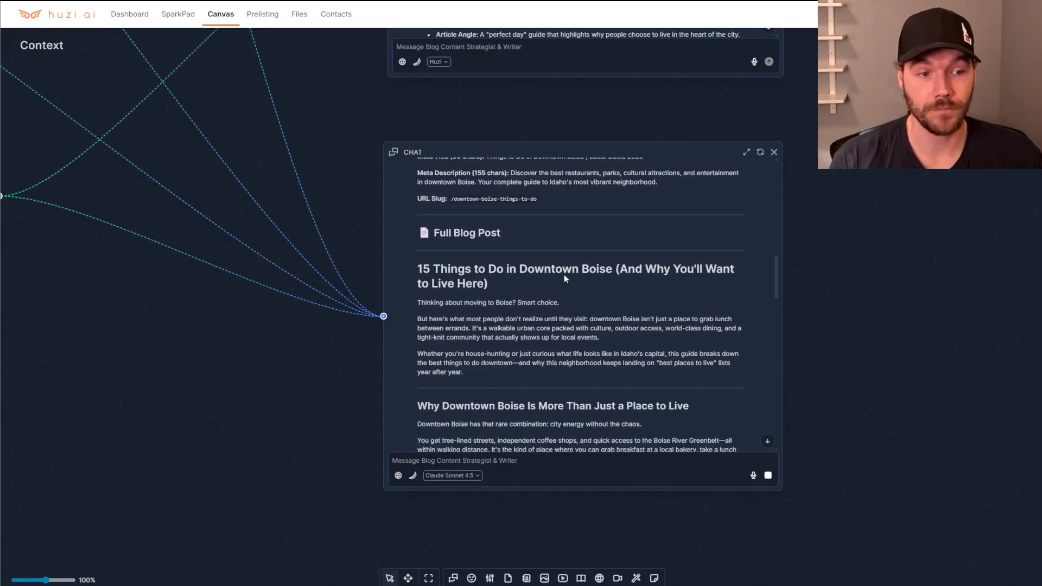
scroll(537, 225, down, 2)
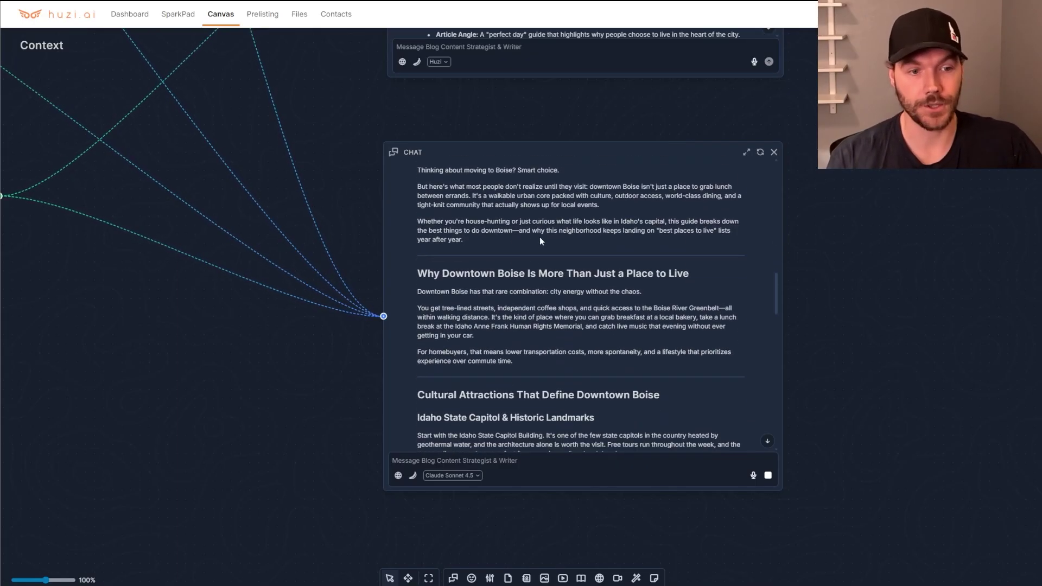
scroll(524, 272, down, 2)
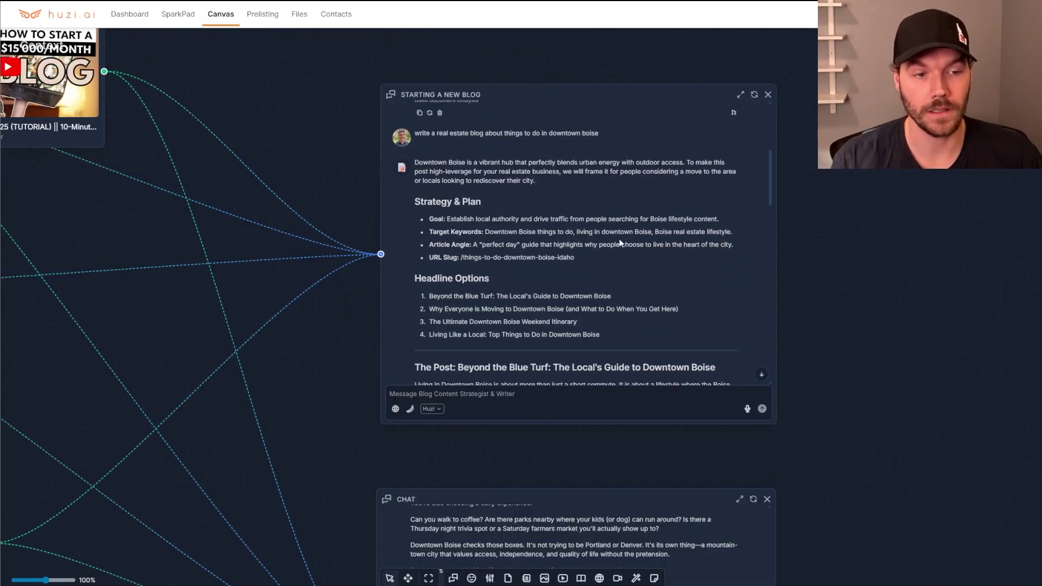
scroll(620, 242, down, 2)
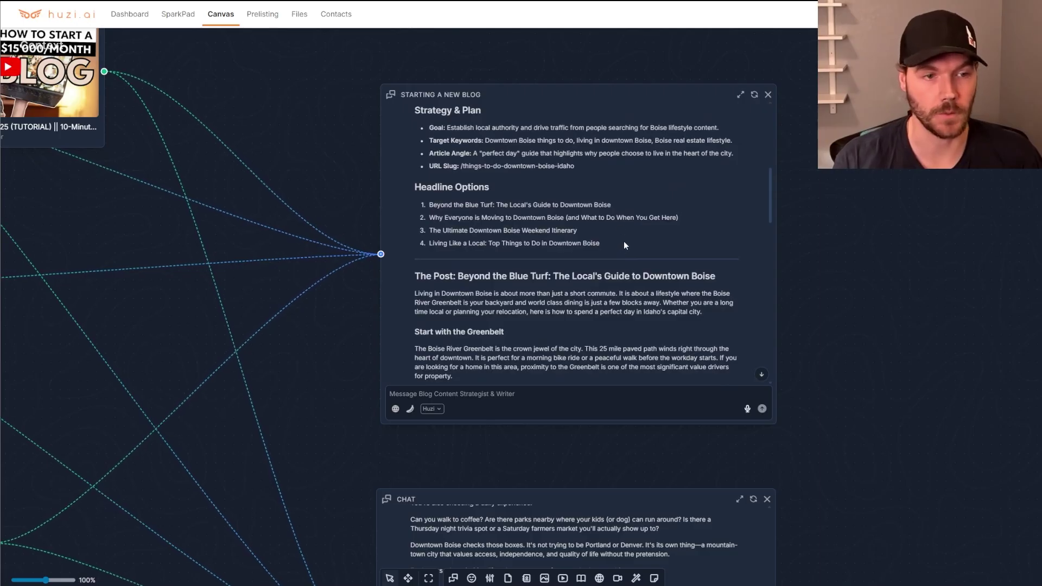
scroll(614, 181, down, 1)
scroll(614, 181, down, 2)
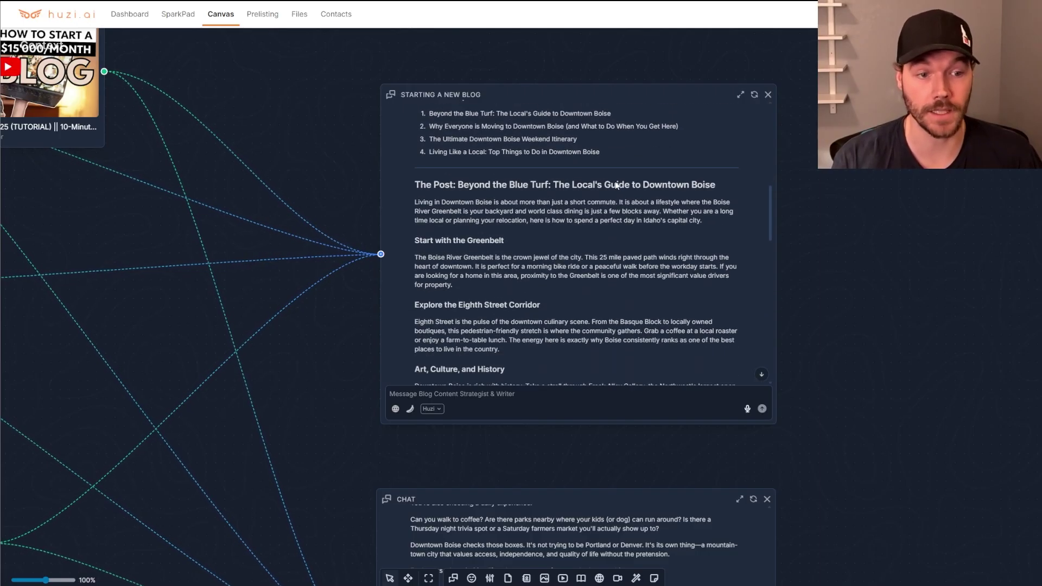
drag(420, 137, 568, 149)
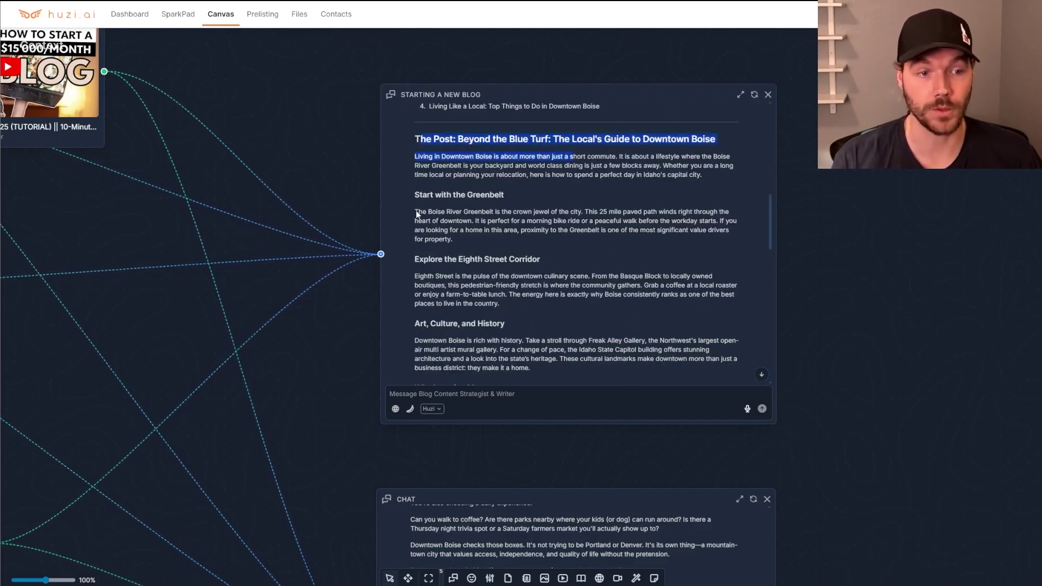
drag(422, 195, 453, 196)
click(499, 227)
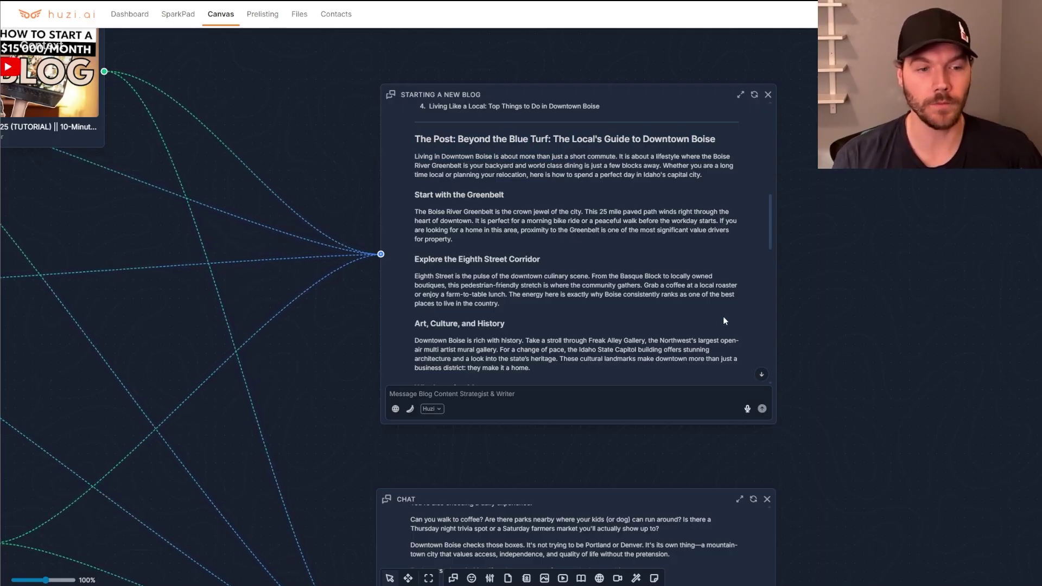
scroll(706, 326, down, 5)
scroll(789, 370, down, 5)
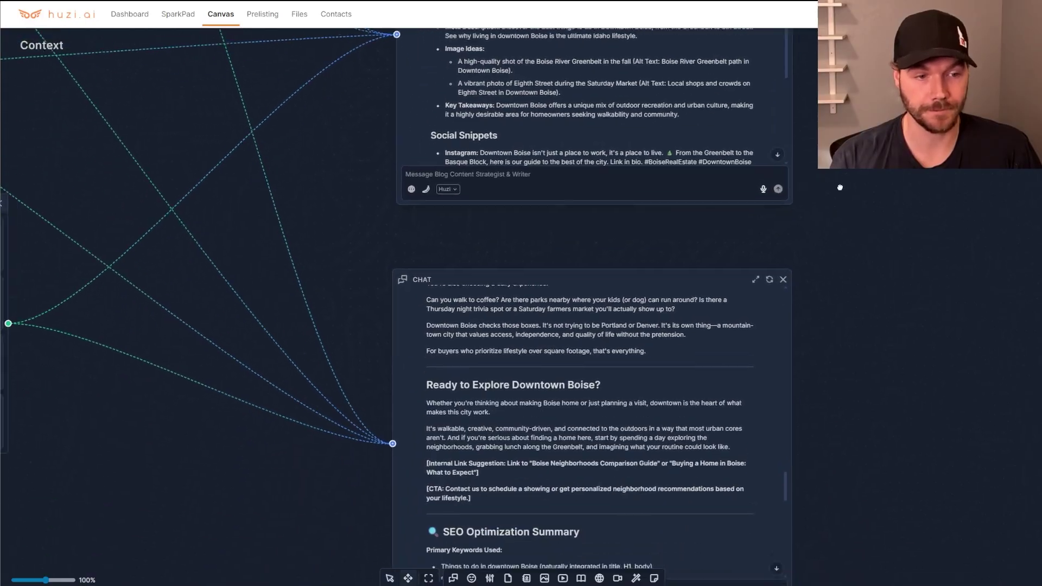
Compare the second chat's food scene and closing sections with the first chat's location, SEO and social snippet sections
scroll(486, 370, up, 5)
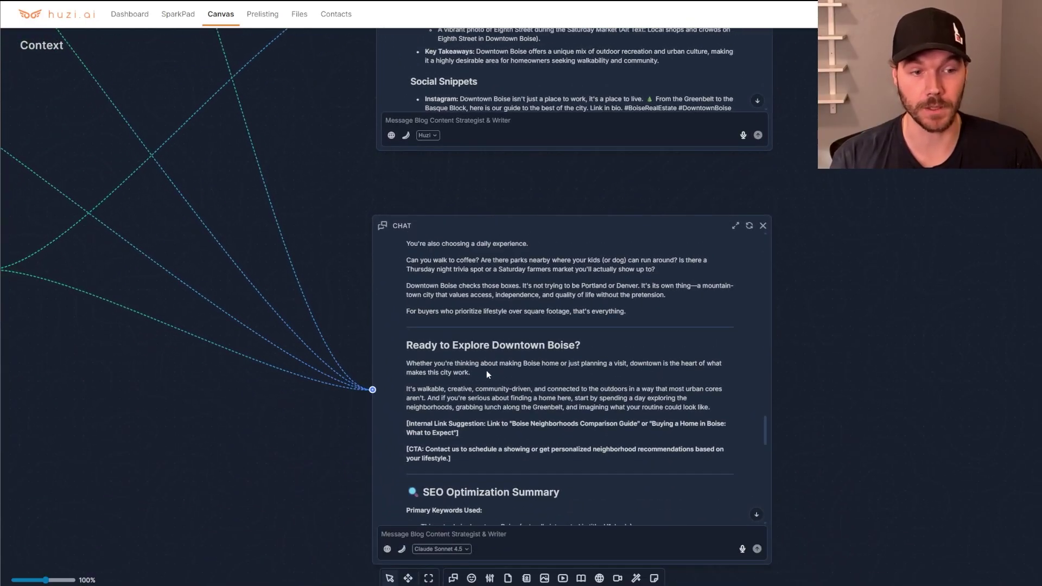
scroll(535, 370, up, 5)
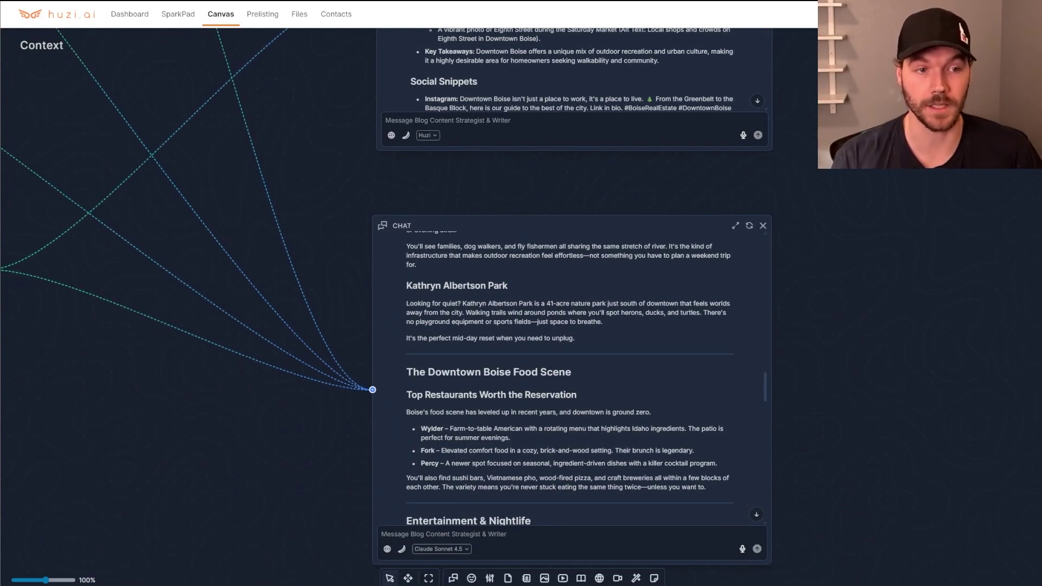
scroll(609, 257, up, 5)
scroll(608, 269, up, 1)
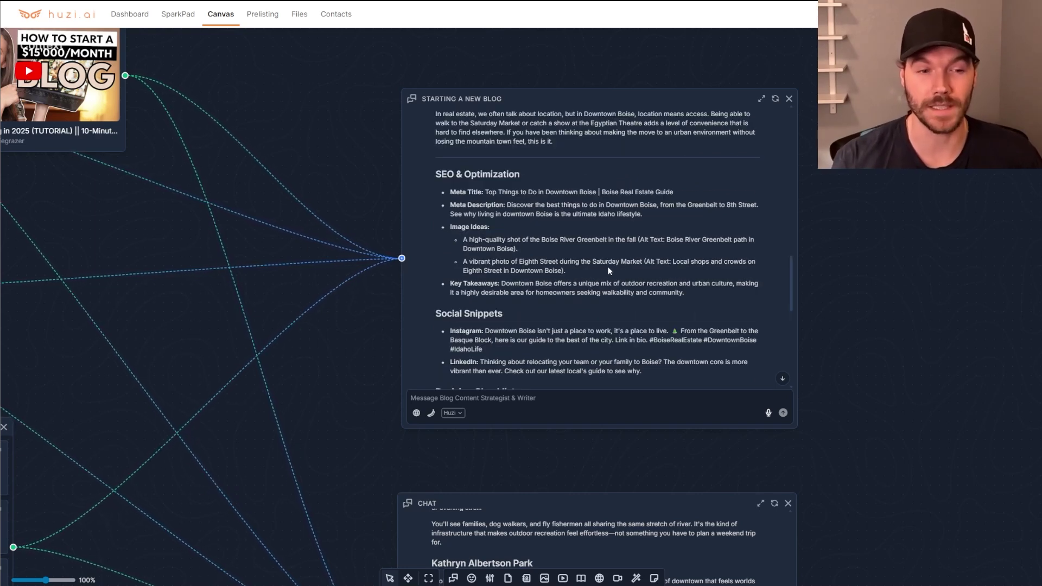
scroll(581, 282, down, 1)
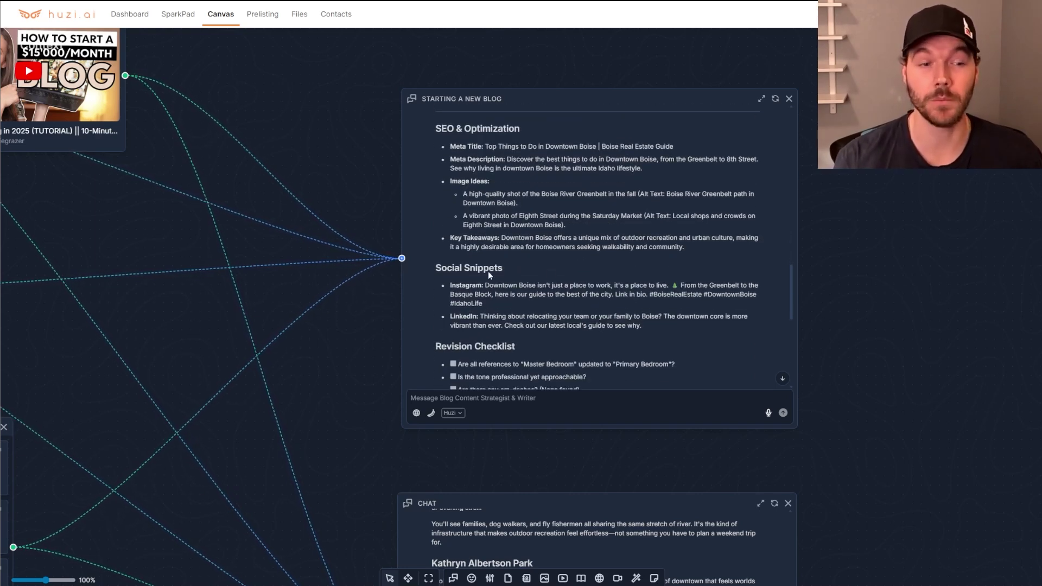
scroll(513, 281, up, 2)
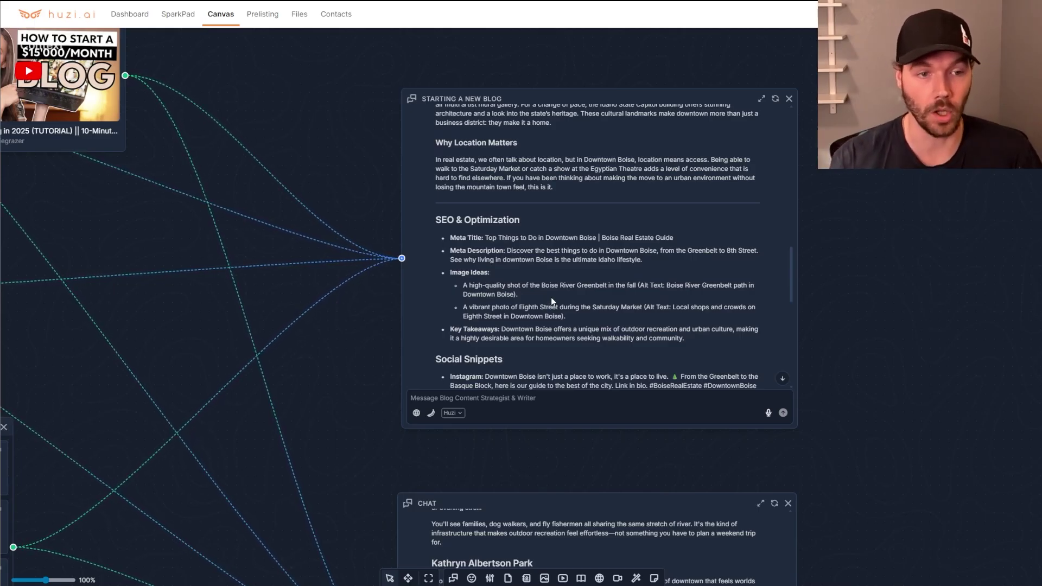
scroll(551, 297, up, 4)
drag(592, 99, 585, 94)
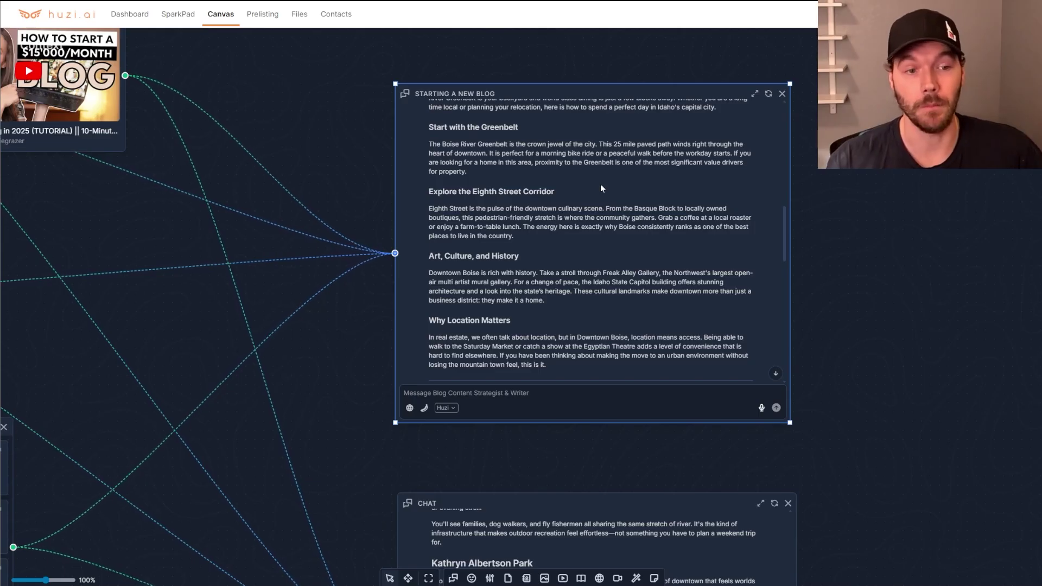
scroll(609, 284, down, 5)
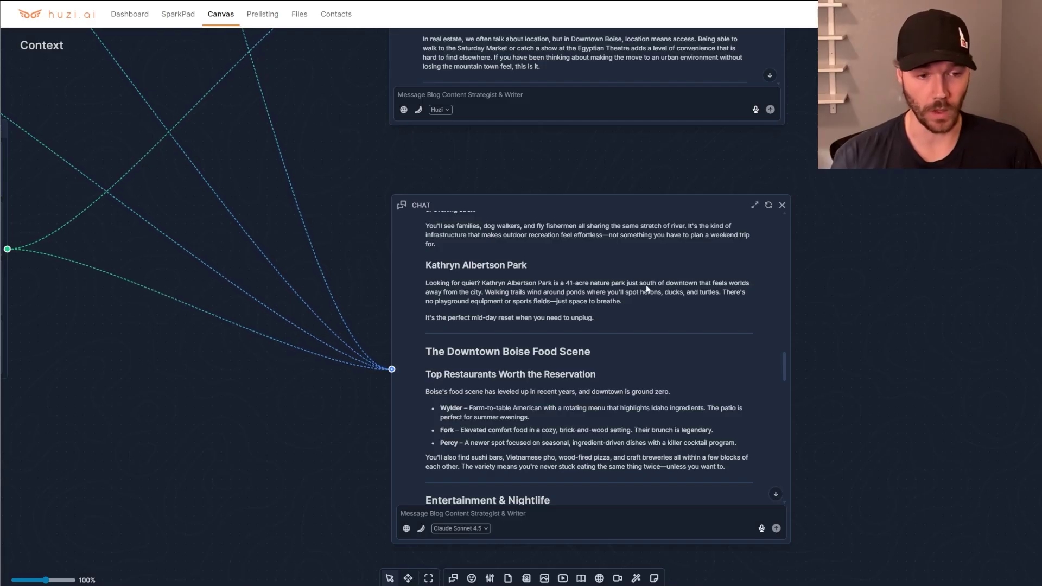
scroll(647, 289, up, 6)
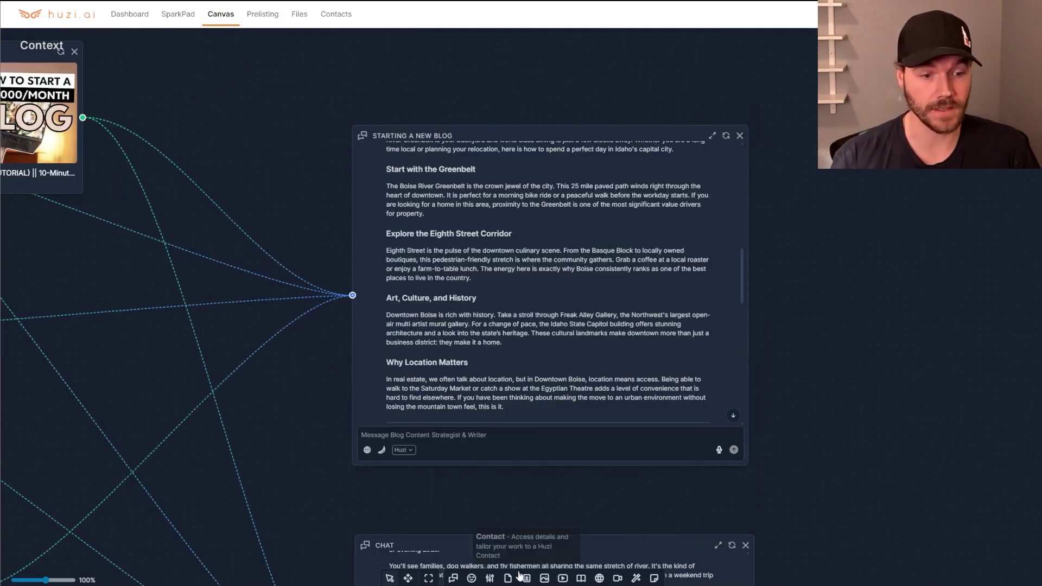
Add a context block holding the first chat's blog response from its headline options onward, and connect it from below the files to the second chat
click(490, 578)
scroll(417, 207, up, 4)
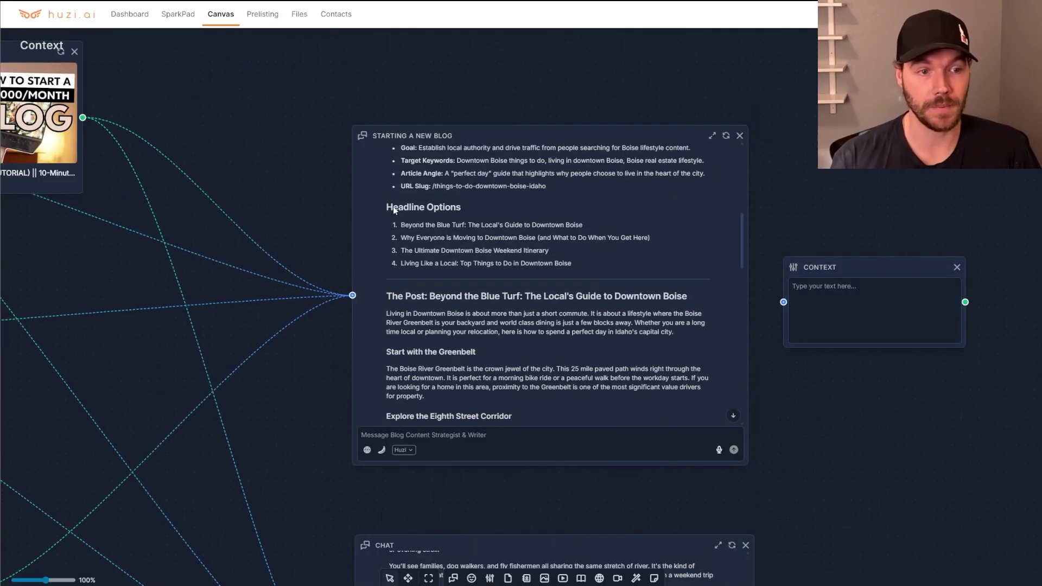
drag(399, 221, 604, 319)
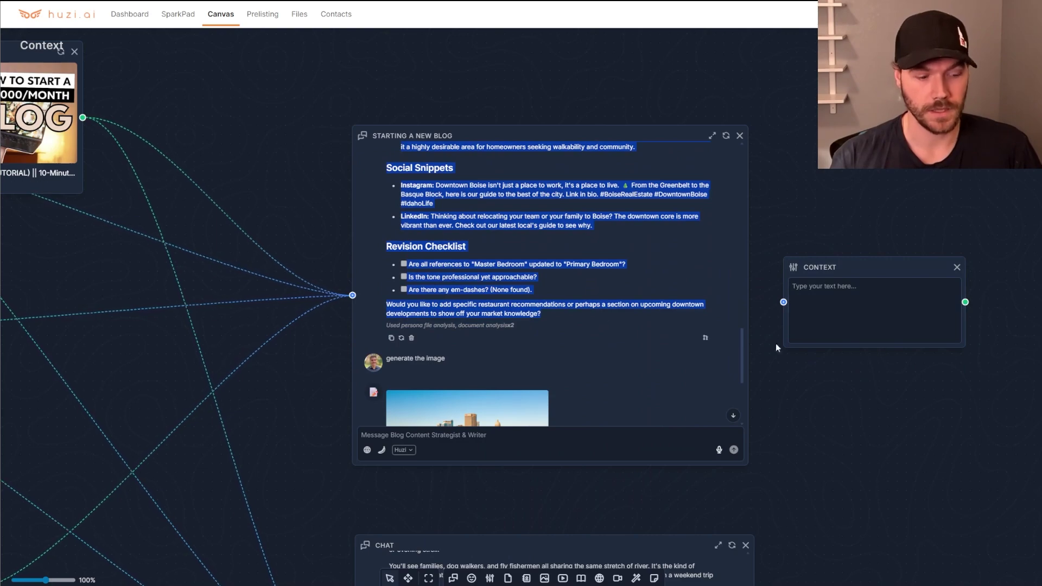
click(868, 315)
key(ctrl+v)
drag(855, 261, 128, 329)
drag(177, 370, 520, 258)
Copy the "Why Downtown Boise Is More Than Just a Place to Live" section from the second chat's blog post
scroll(722, 259, down, 1)
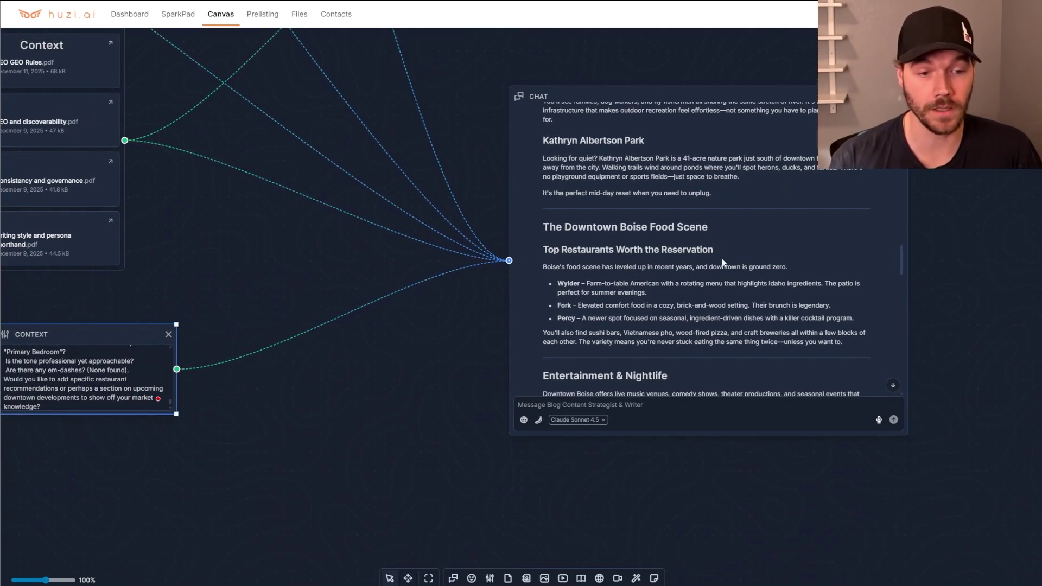
scroll(742, 268, down, 3)
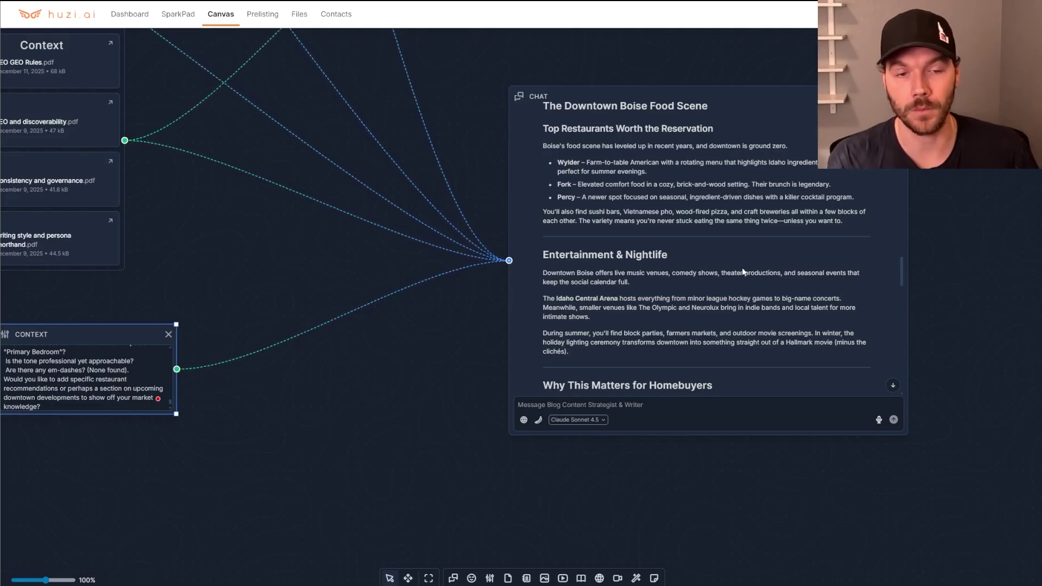
scroll(742, 268, down, 2)
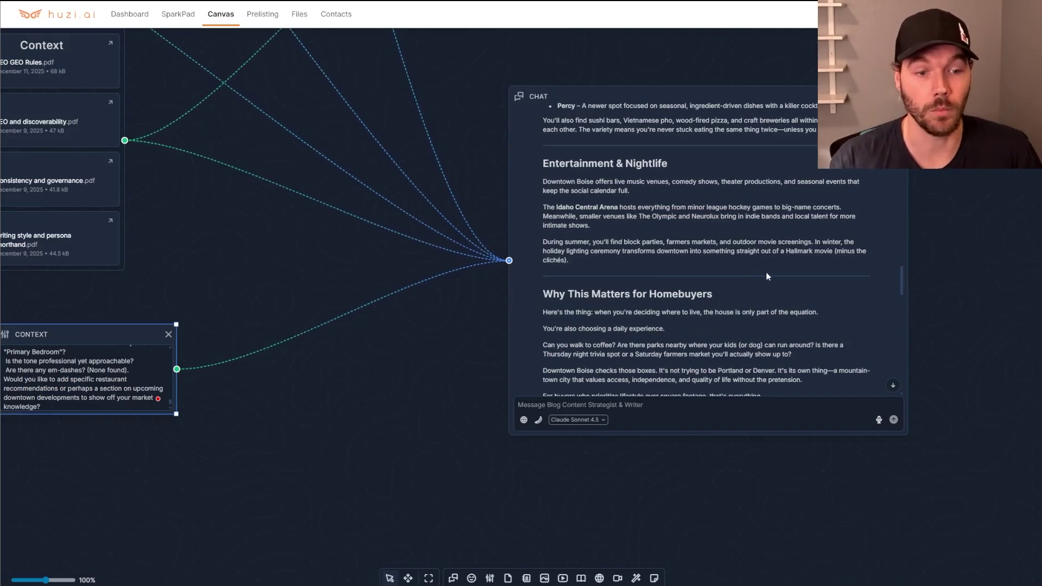
scroll(768, 266, up, 10)
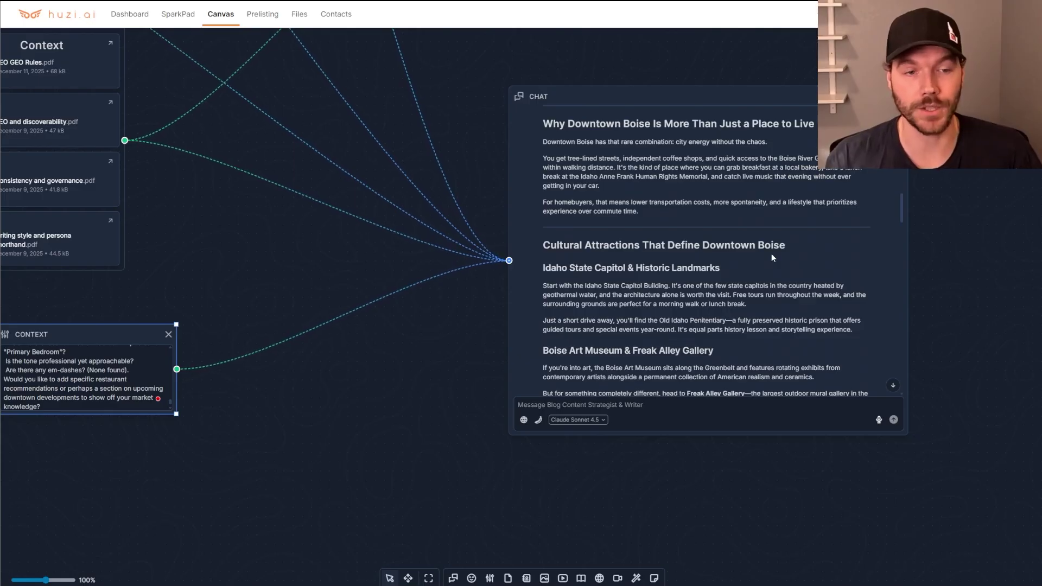
scroll(774, 214, up, 8)
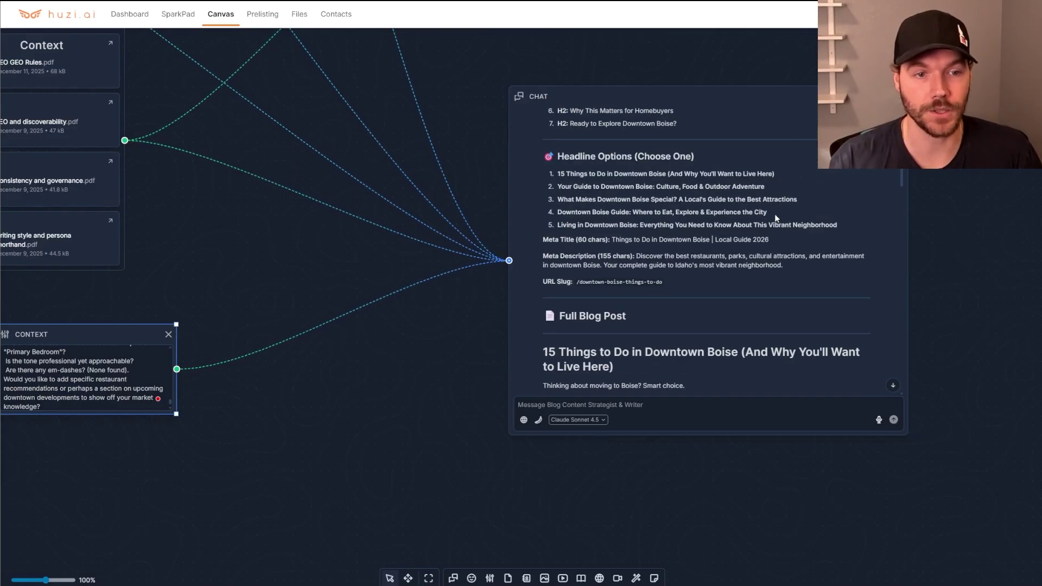
scroll(775, 213, down, 5)
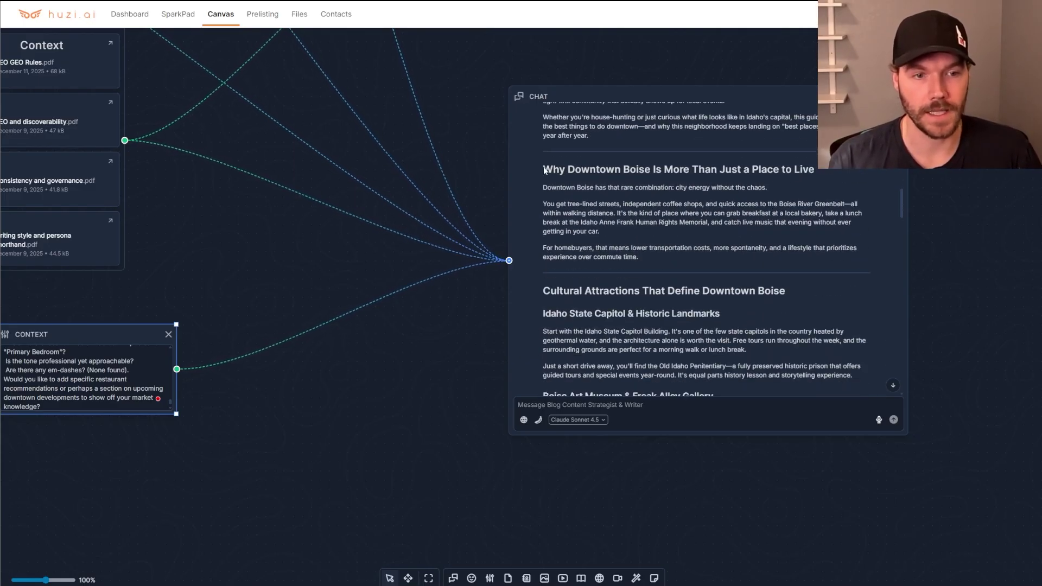
drag(544, 169, 762, 259)
key(ctrl+c)
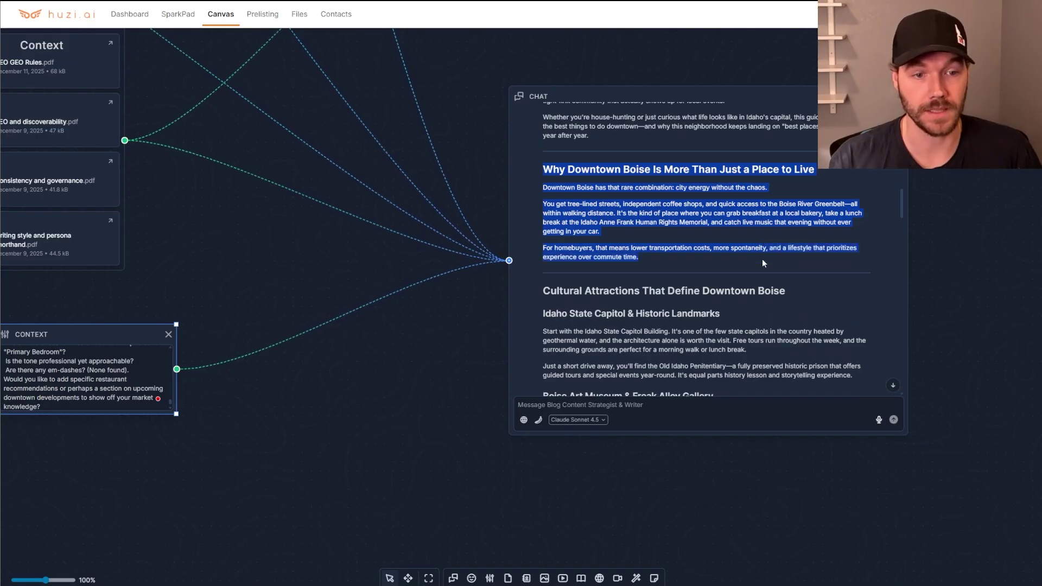
Create a branched chat from the end of the second chat's response and rename it "SECTION 1 IMAGE"
scroll(865, 385, down, 20)
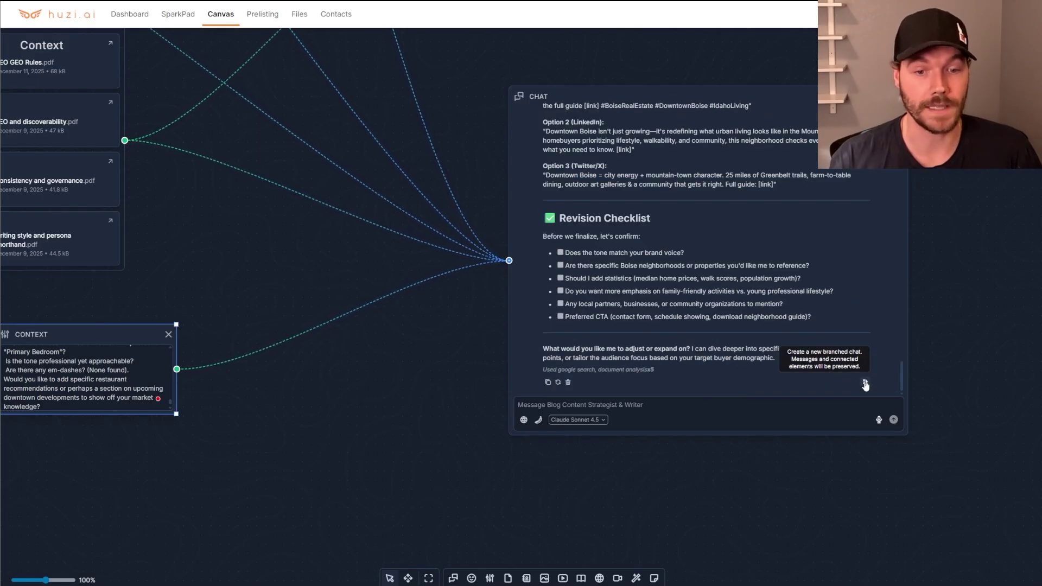
click(865, 383)
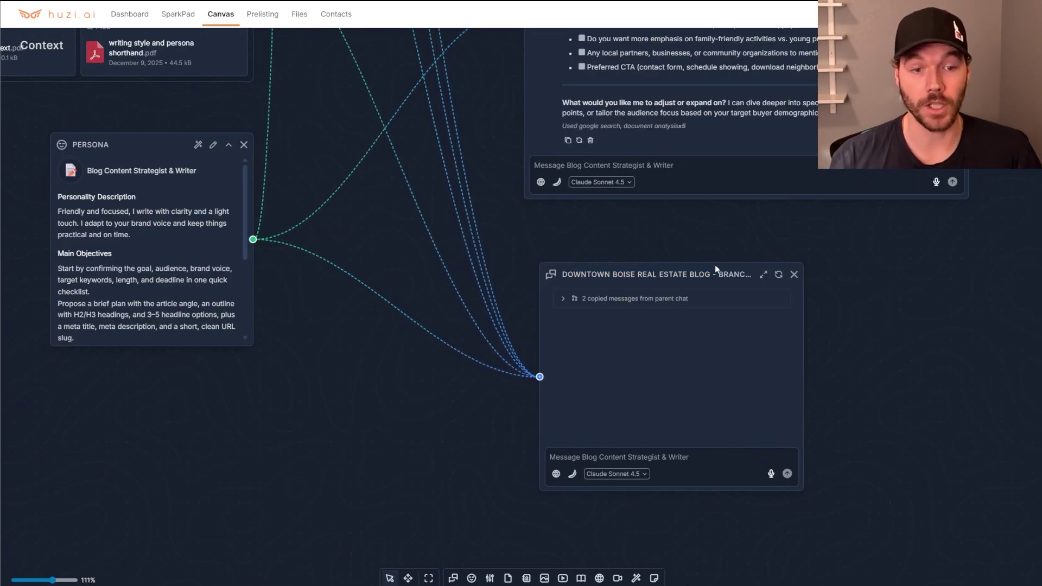
drag(715, 265, 699, 242)
triple_click(656, 253)
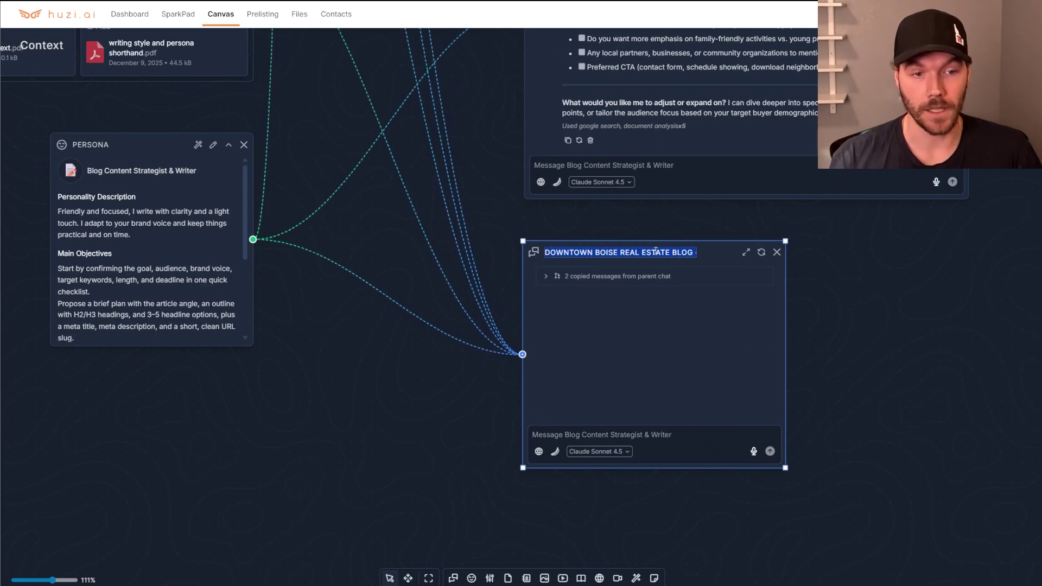
text(SECTION 1 IMAGE)
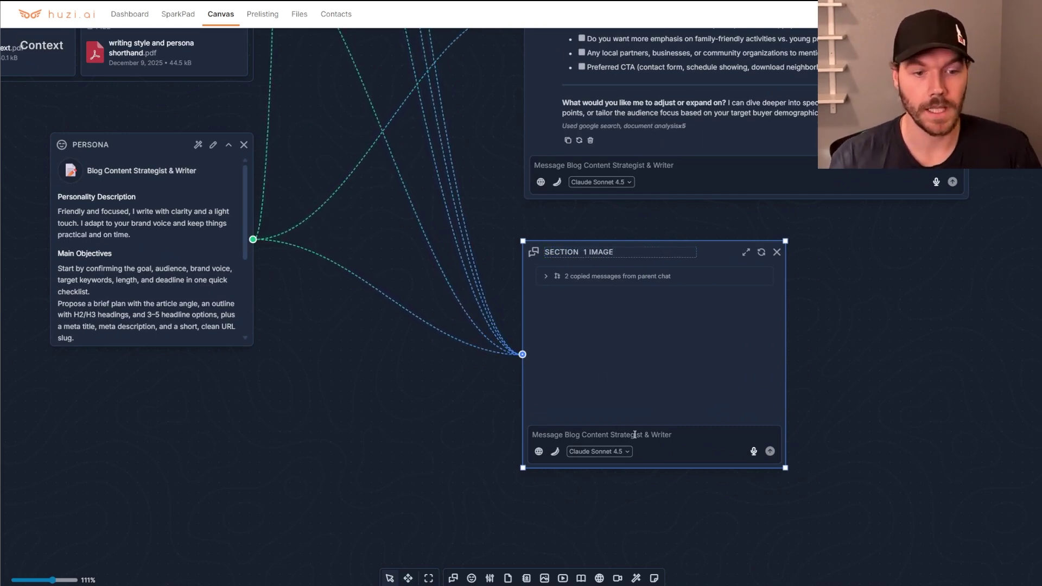
Turn on Image Generation in the SECTION 1 IMAGE chat and send it the copied blog section
click(635, 434)
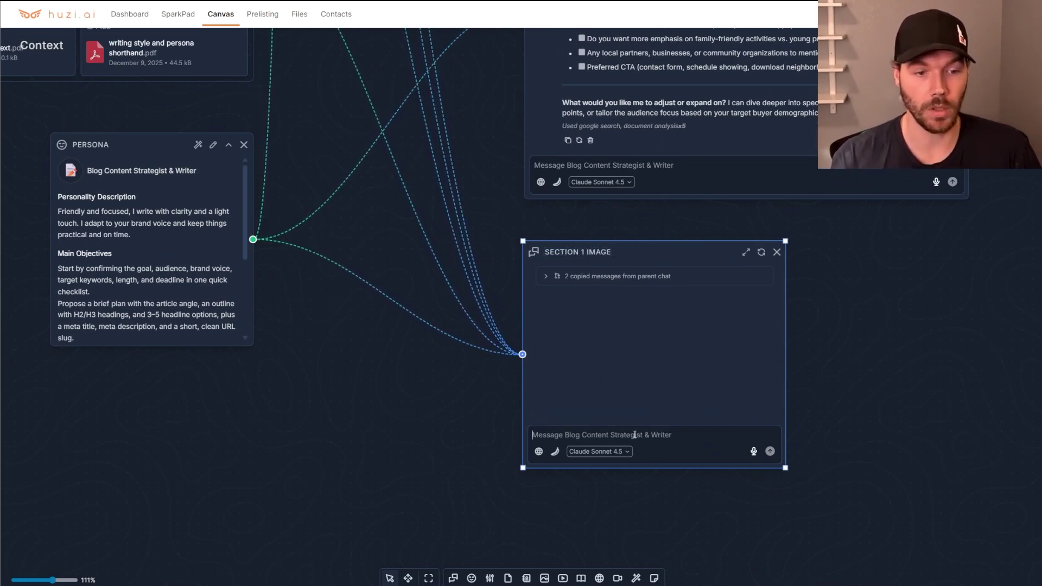
key(ctrl+v)
scroll(590, 401, up, 5)
click(555, 452)
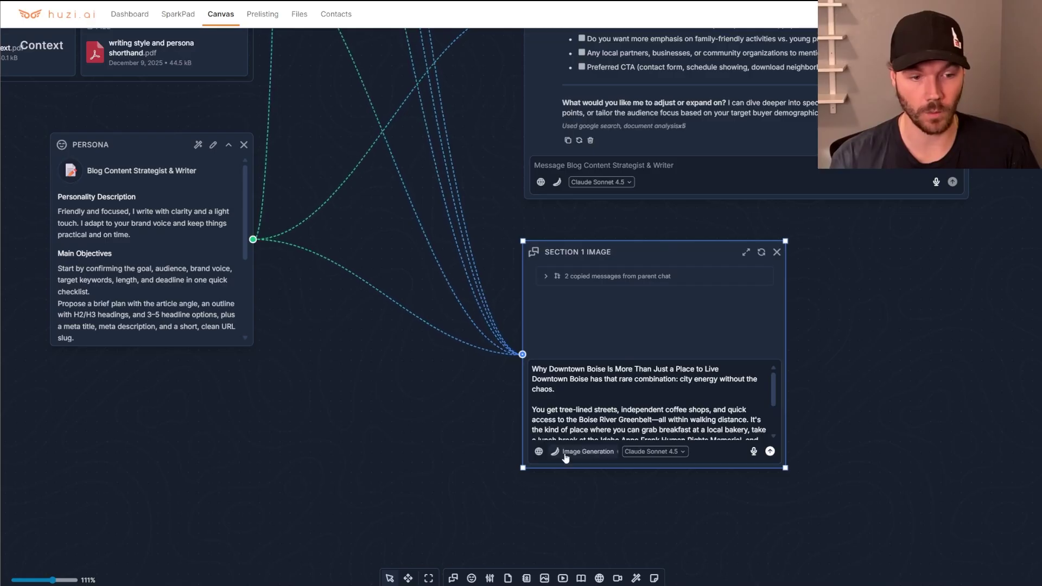
scroll(678, 416, down, 2)
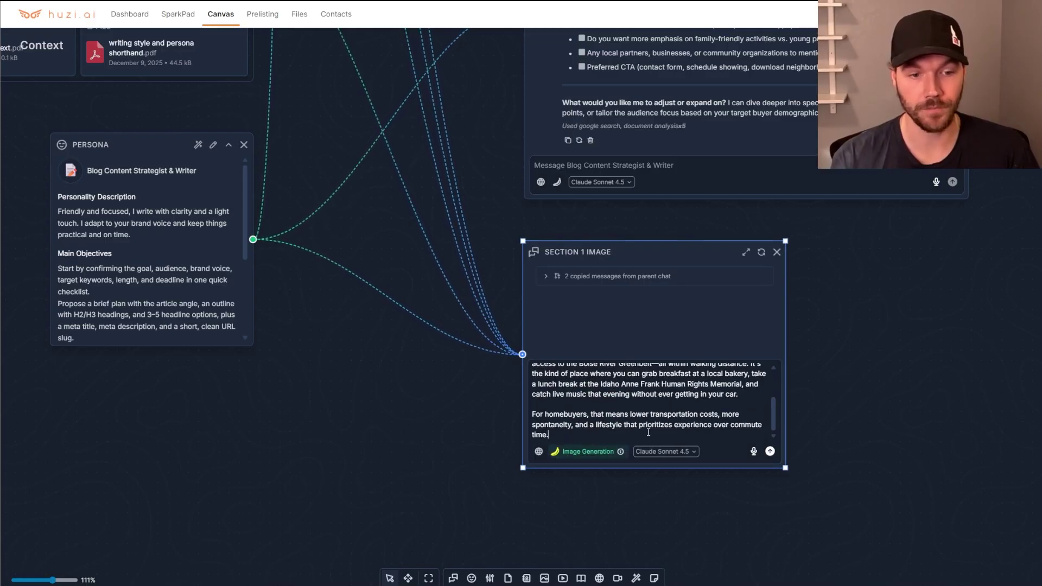
scroll(648, 432, down, 1)
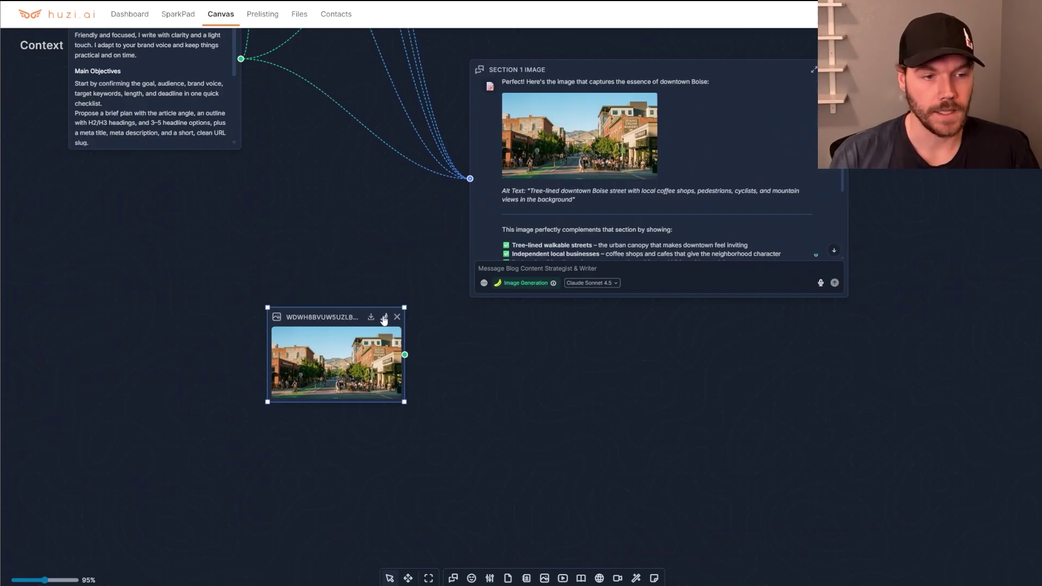
Request an AI edit of the downtown Boise image block with a prompt beginning "change the", and enlarge the block on the canvas
click(384, 318)
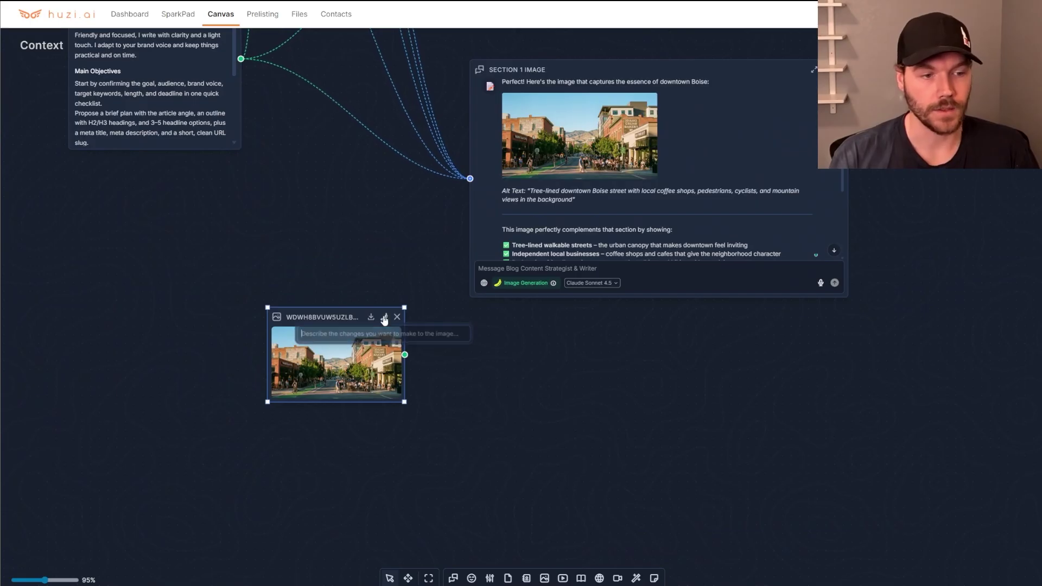
text(change the)
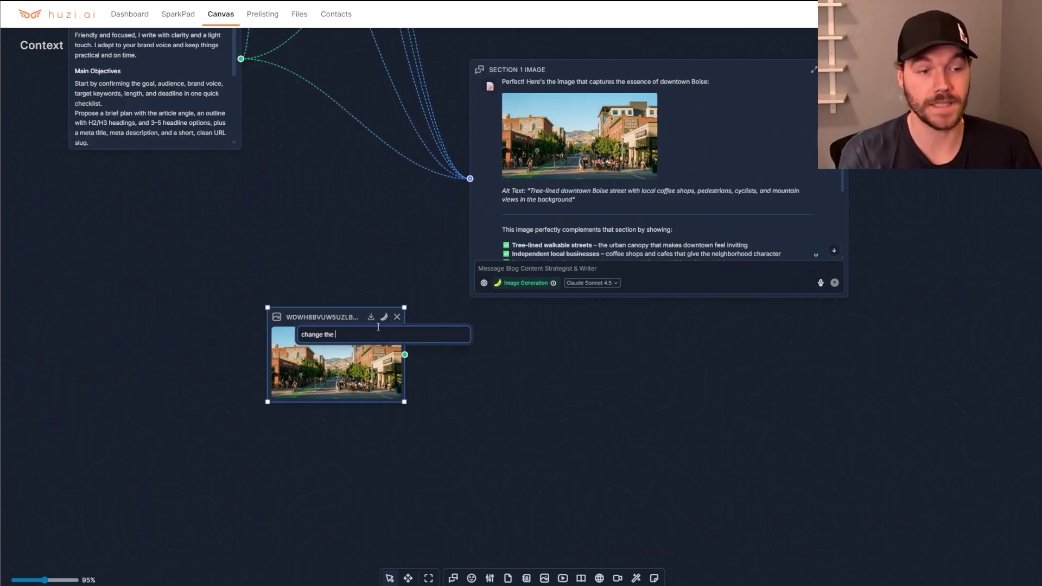
key(Return)
drag(351, 321, 344, 302)
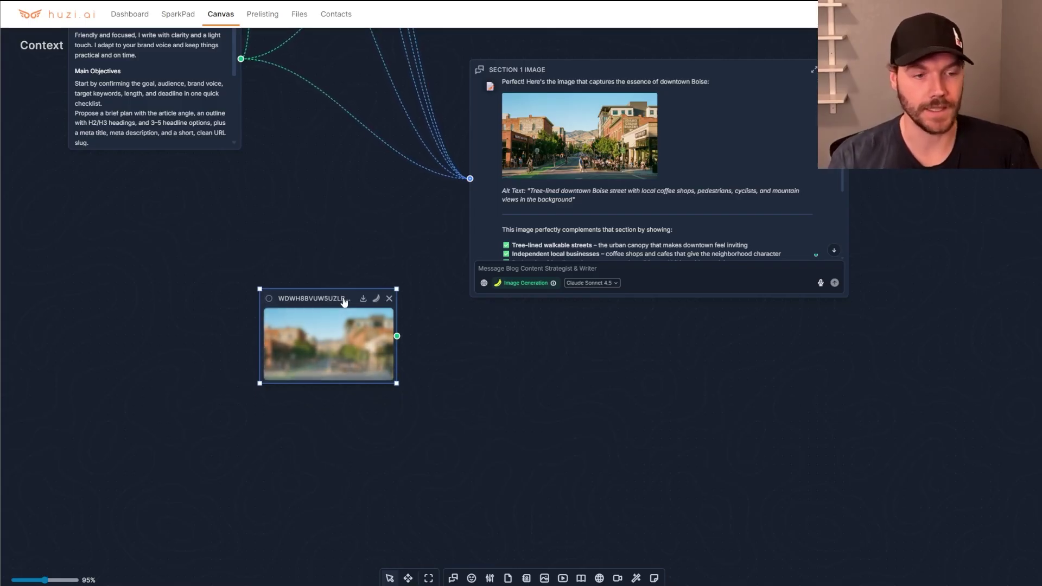
drag(344, 302, 346, 306)
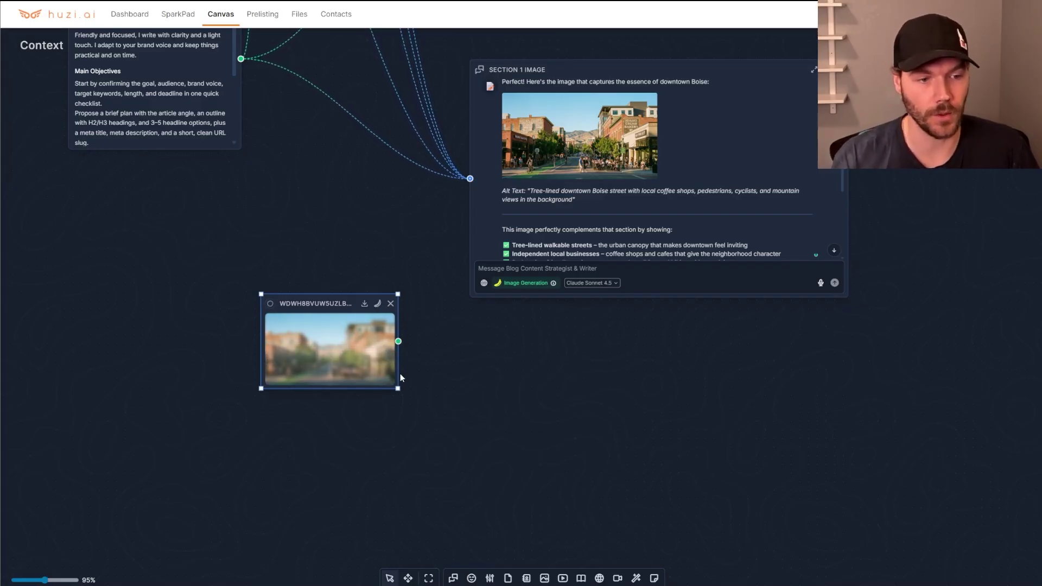
drag(398, 390, 516, 456)
drag(417, 305, 322, 304)
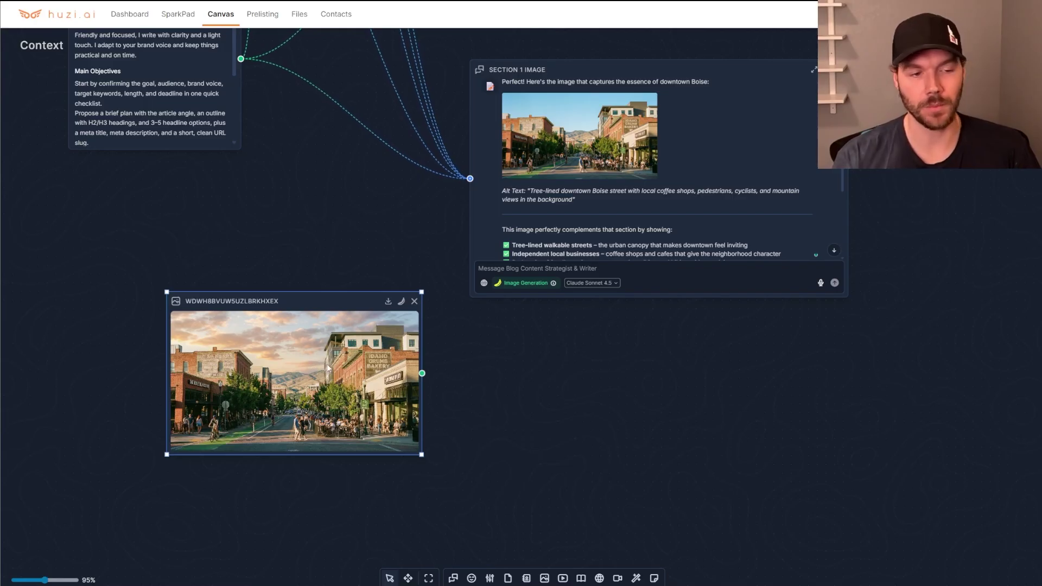
Delete the standalone downtown Boise image block from the canvas
click(413, 303)
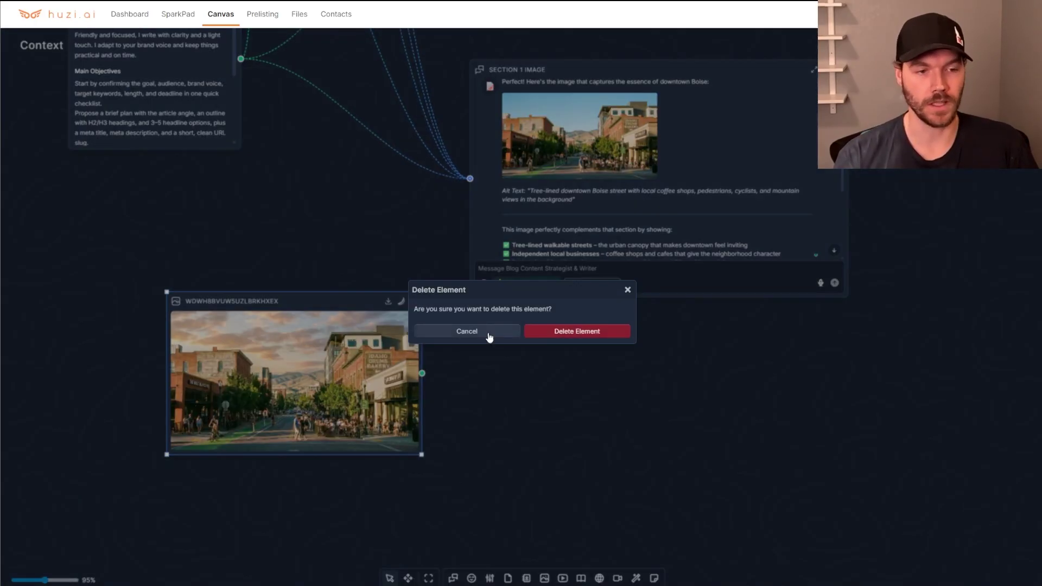
click(550, 331)
Add a new chat block below the SECTION 1 IMAGE chat and rename it "BLOG IMAGES"
drag(628, 382, 642, 419)
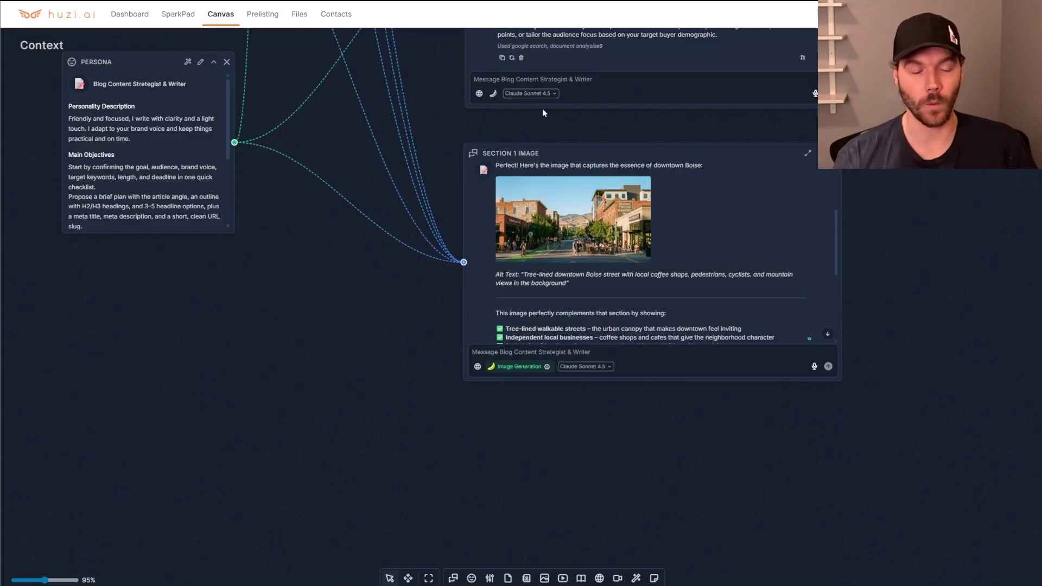
drag(901, 343, 894, 183)
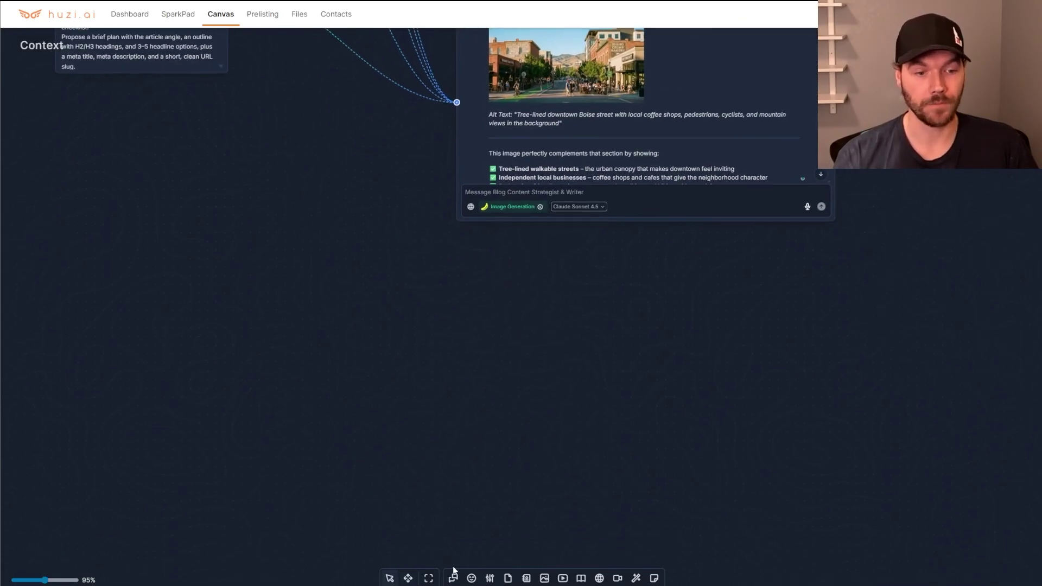
drag(453, 577, 552, 470)
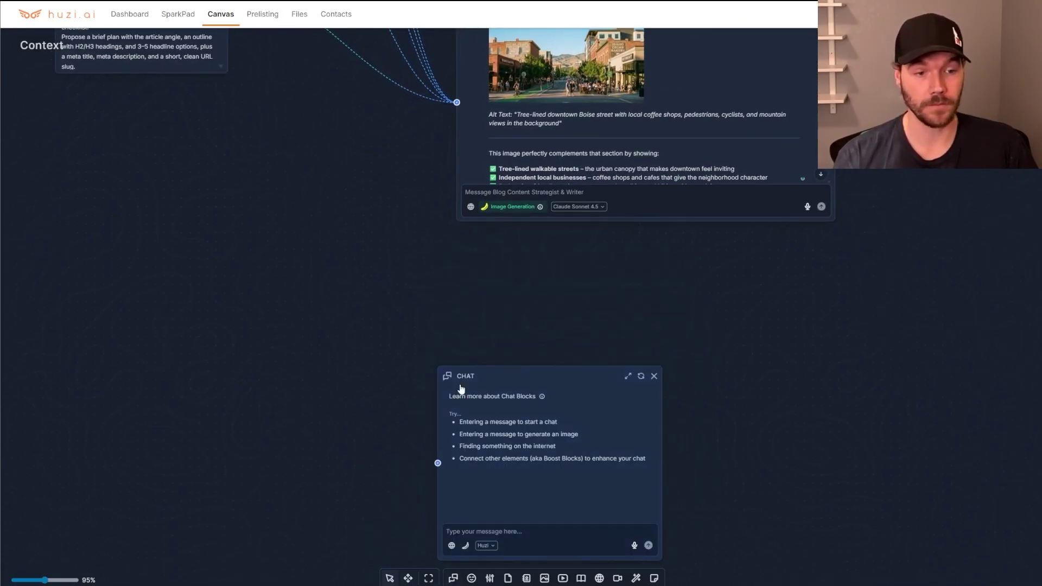
click(465, 380)
text(BLOG IMAGES)
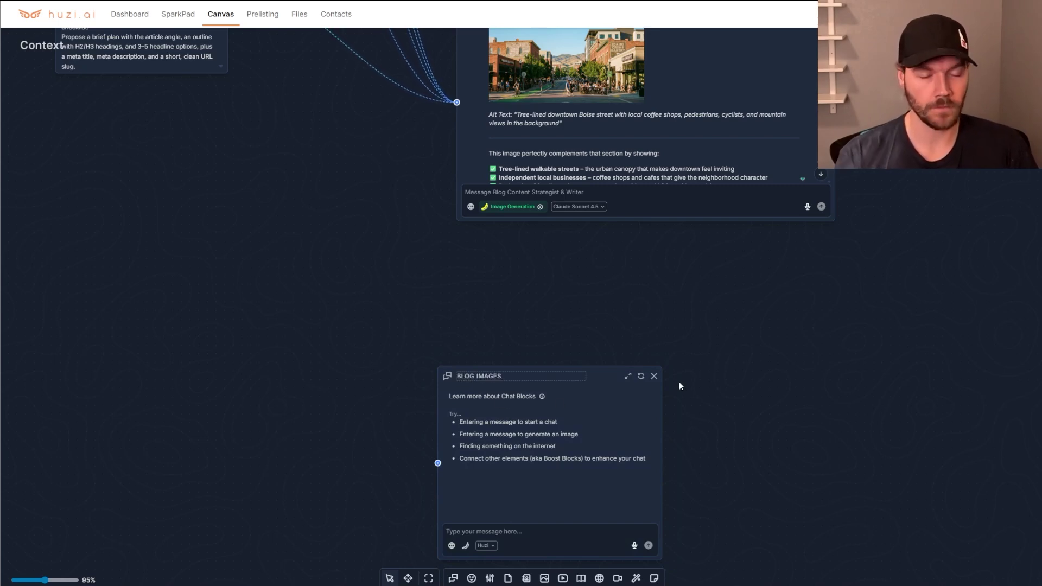
Search the books for "photography", add "29 Landscape Photography Secrets You Must Know" beside the BLOG IMAGES chat, and connect it to that chat
scroll(570, 331, down, 3)
scroll(570, 331, left, 1)
scroll(565, 294, down, 1)
scroll(565, 295, right, 1)
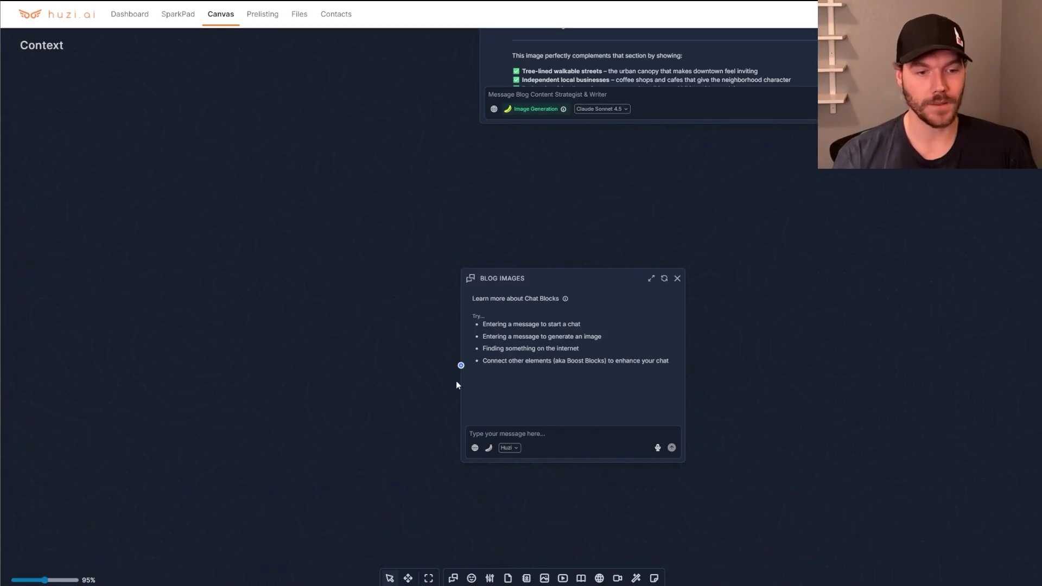
click(443, 408)
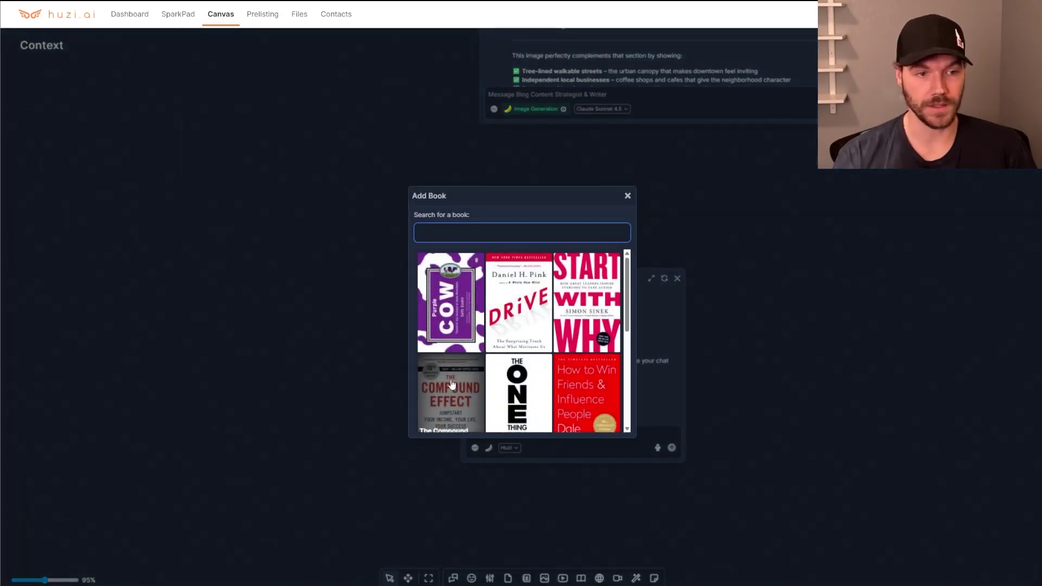
text(phot)
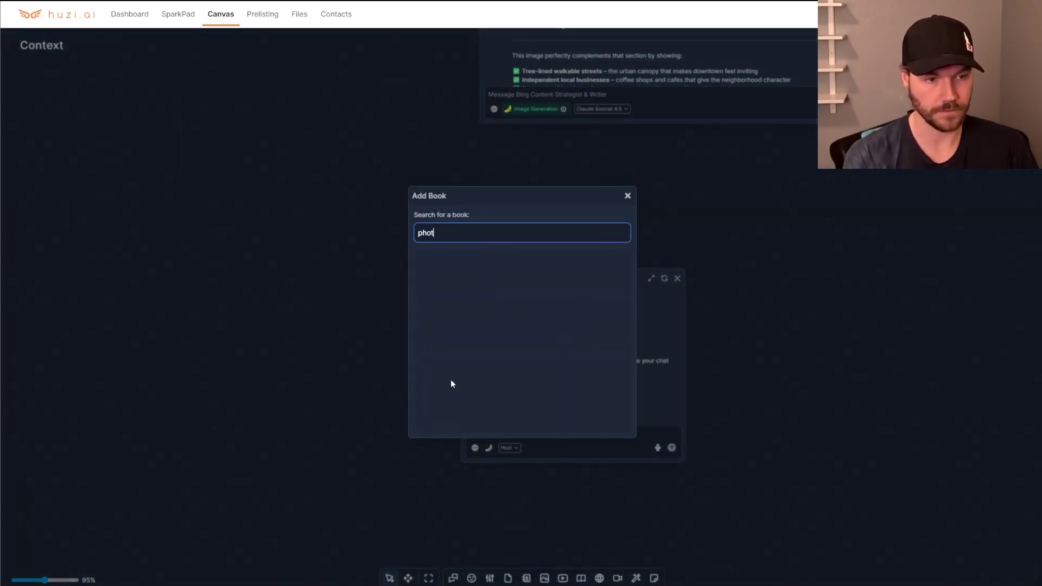
text(ography)
click(454, 301)
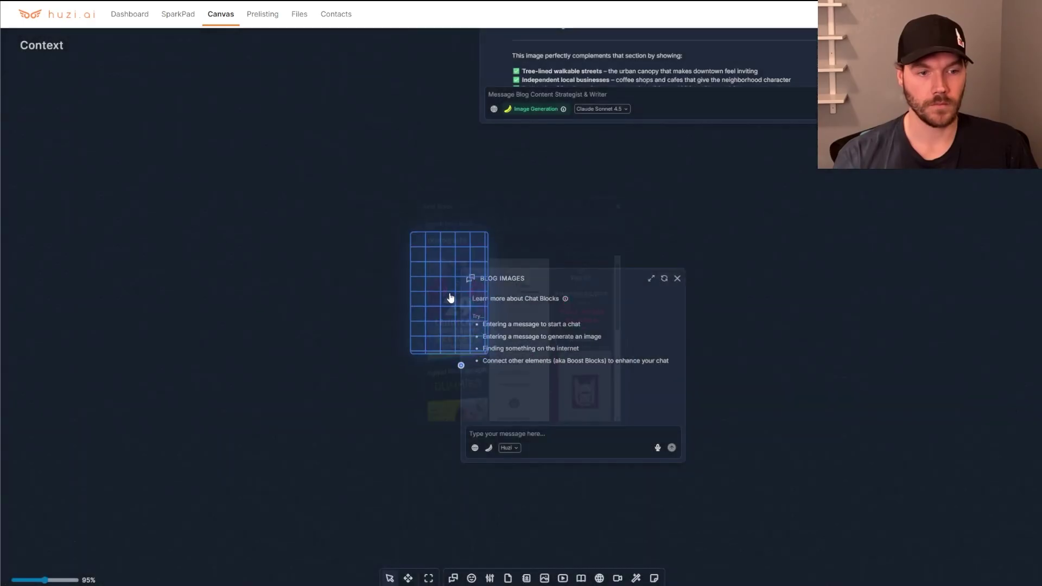
click(262, 269)
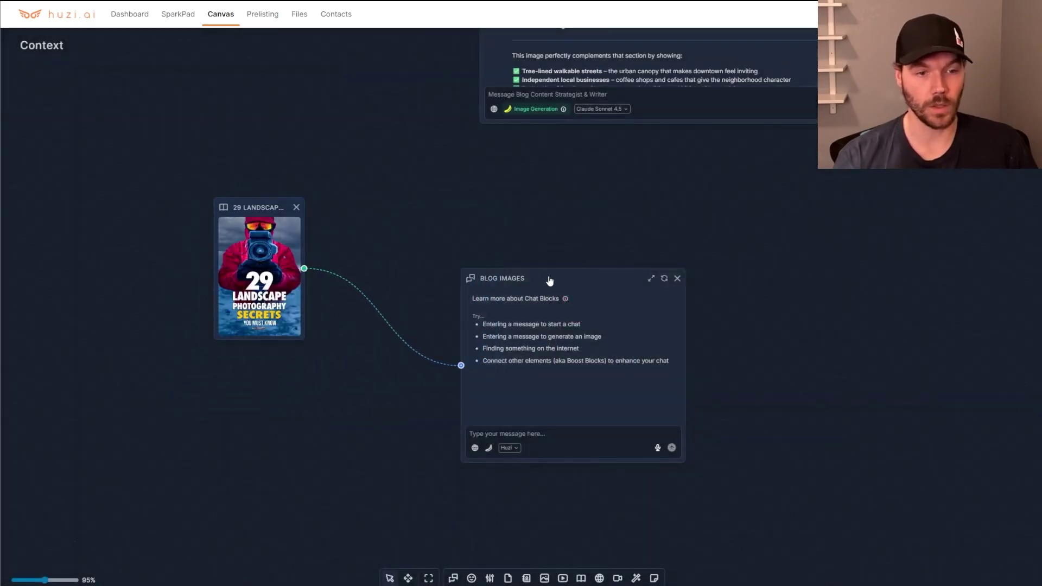
Connect the Luxury Real Estate Photo Specialist persona to the BLOG IMAGES chat, and spread the persona, book and chat blocks apart
drag(550, 280, 585, 252)
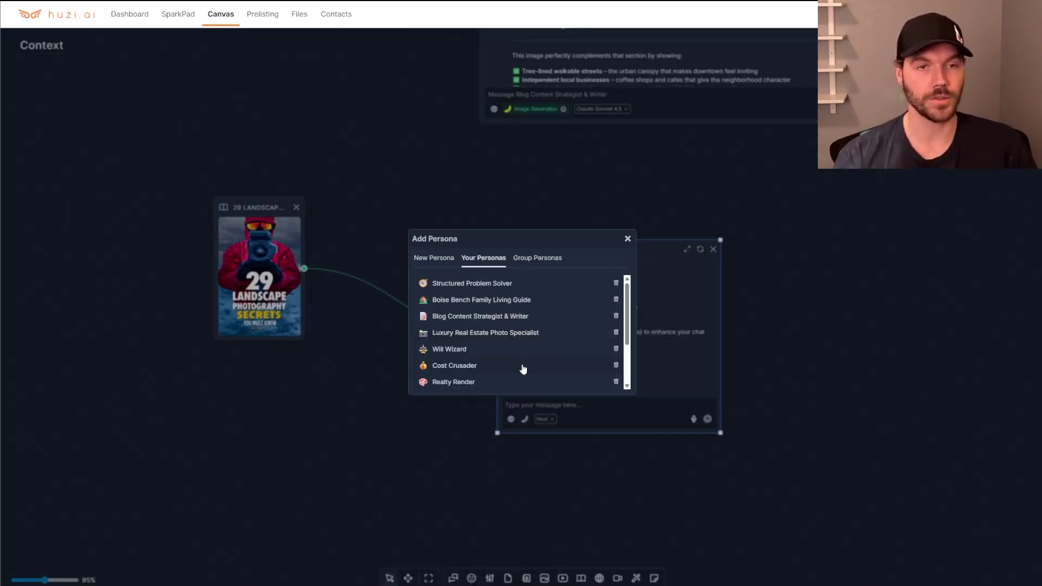
click(484, 334)
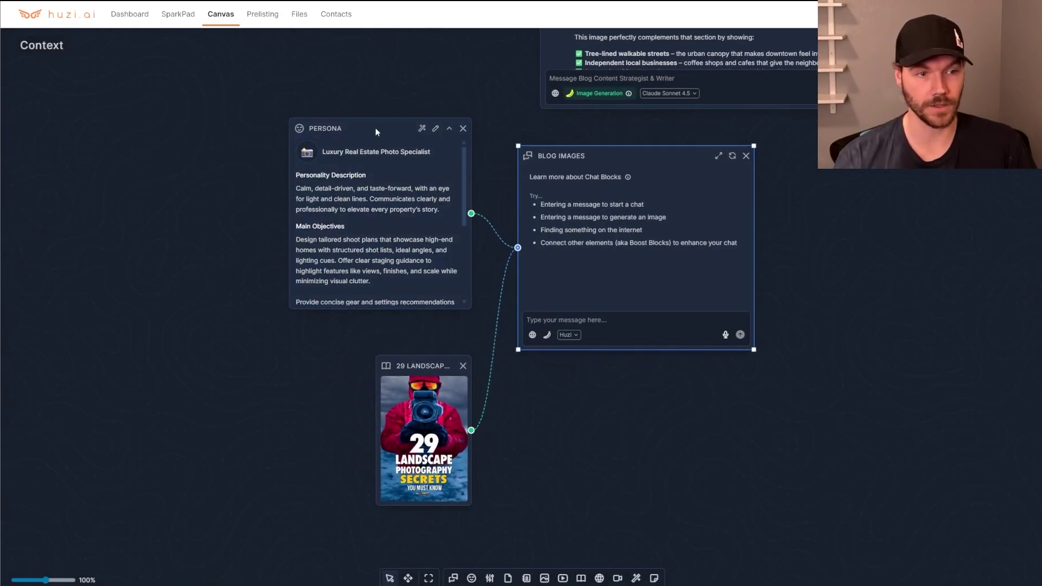
drag(376, 128, 292, 126)
drag(427, 364, 252, 334)
drag(641, 157, 733, 195)
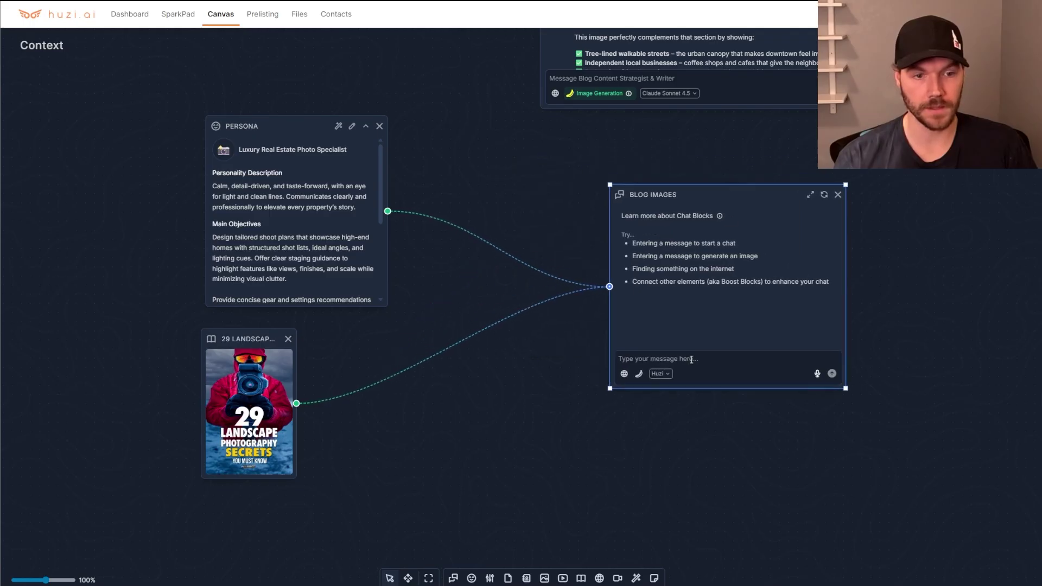
Turn on Image Generation in the BLOG IMAGES chat
click(643, 374)
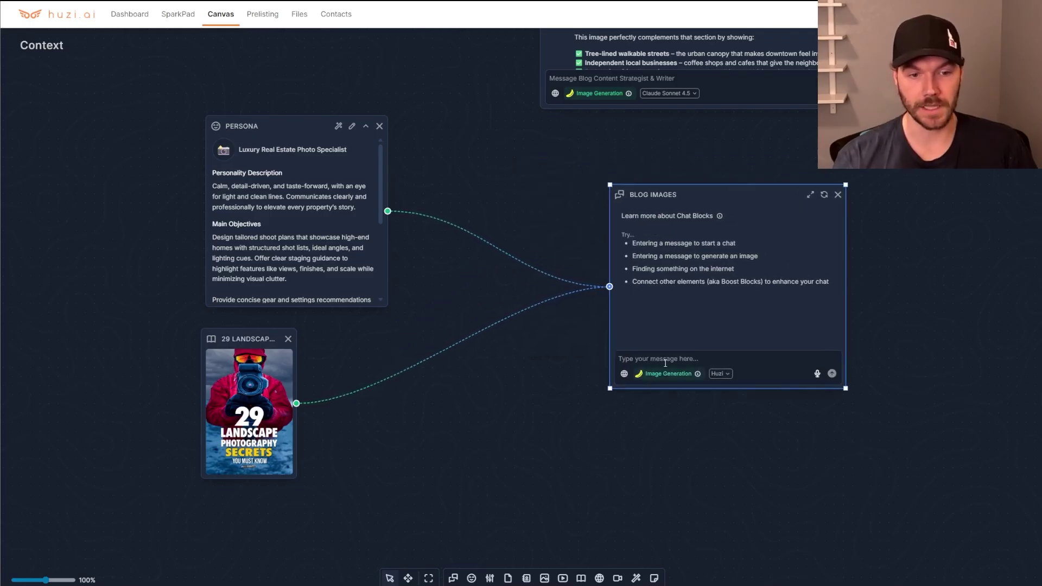
click(940, 259)
Copy the "Boise Art Museum & Freak Alley Gallery" section from the DOWNTOWN BOISE REAL ESTATE BLOG chat
scroll(927, 256, down, 4)
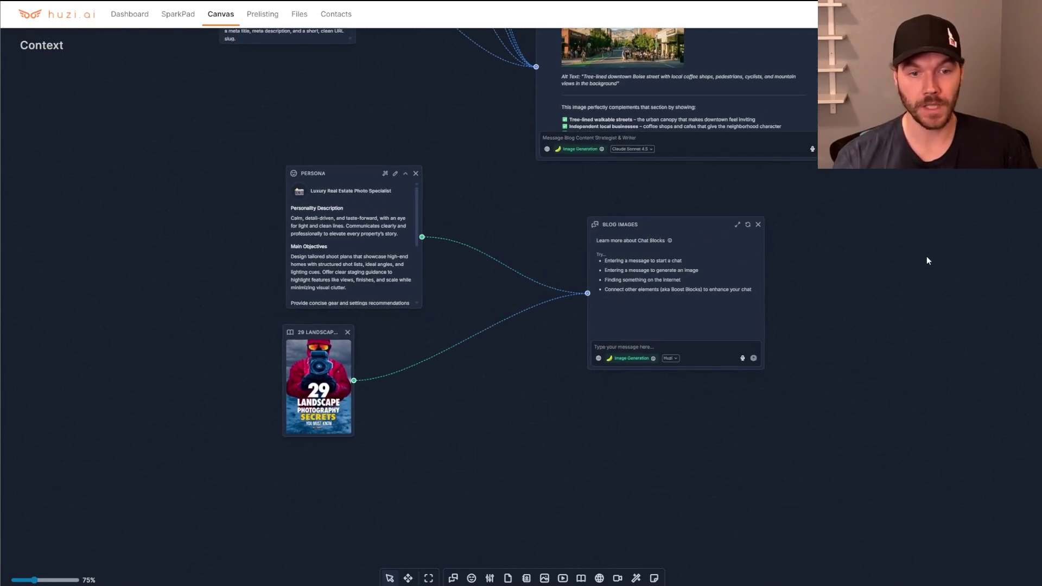
drag(830, 234, 838, 535)
drag(898, 298, 871, 472)
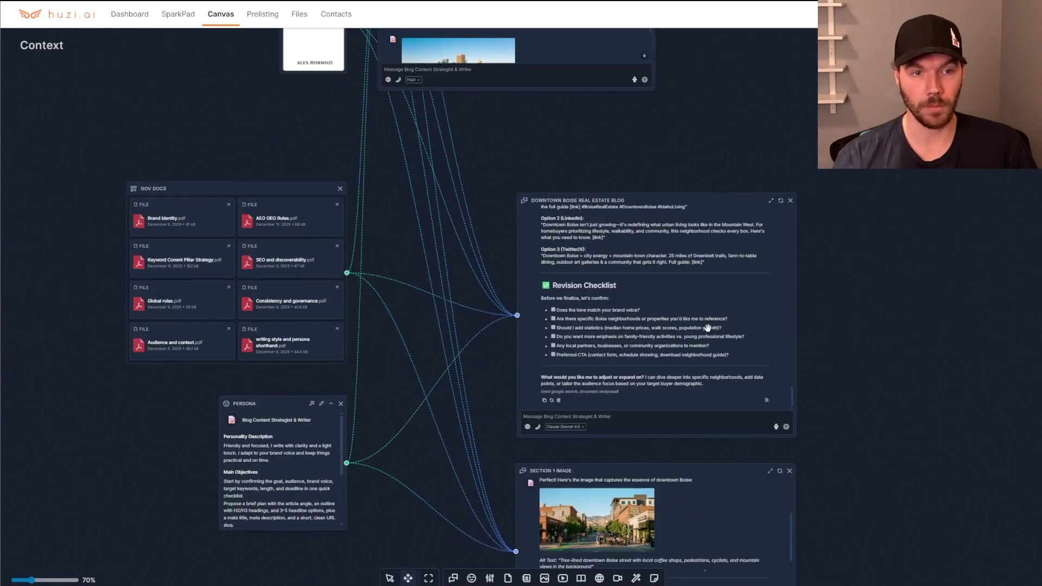
scroll(673, 319, up, 5)
scroll(674, 328, up, 10)
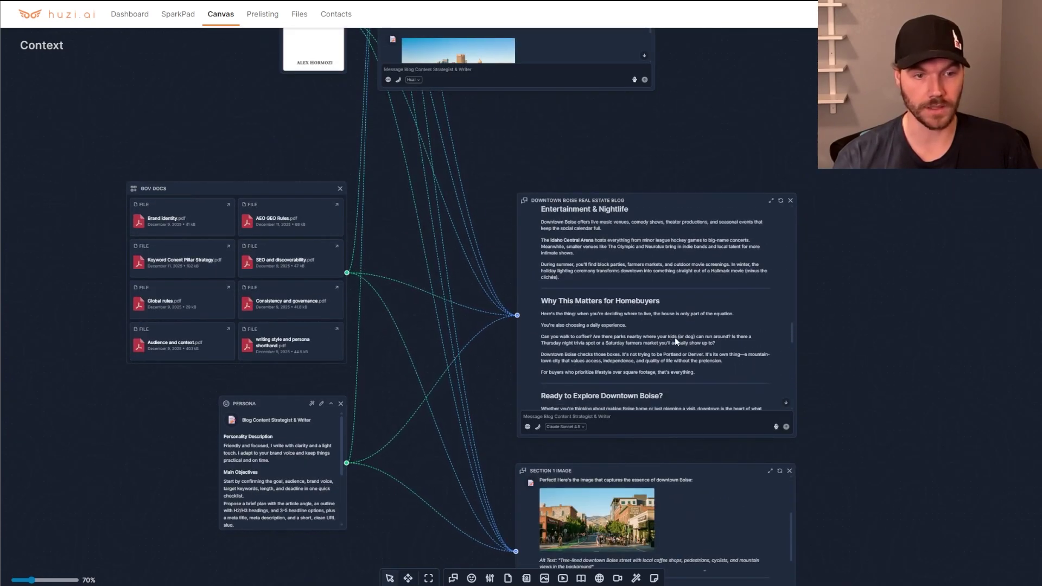
scroll(678, 340, up, 8)
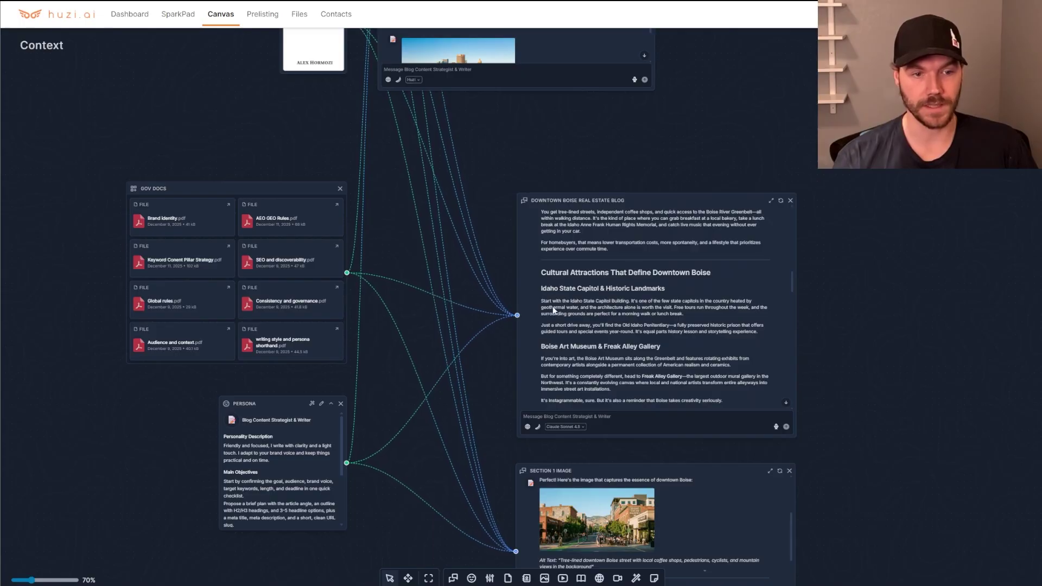
scroll(568, 323, down, 3)
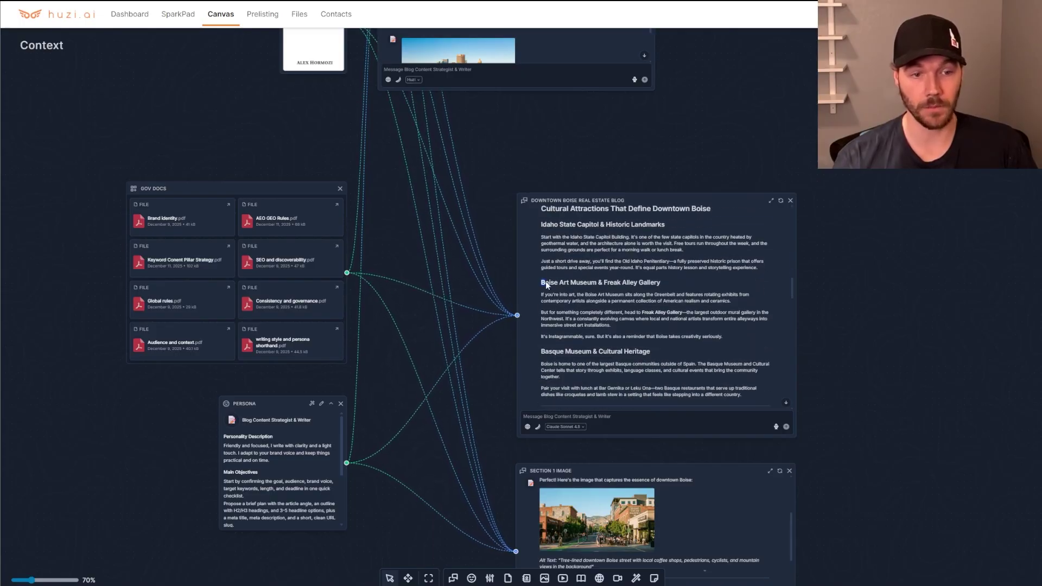
drag(546, 282, 725, 338)
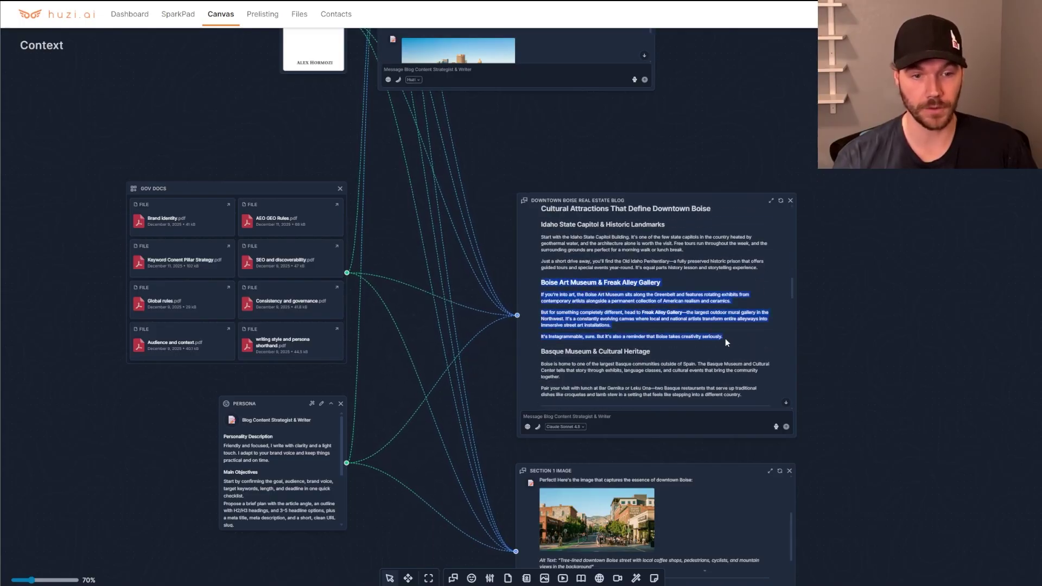
click(851, 369)
Send the copied Boise Art Museum & Freak Alley Gallery section to the BLOG IMAGES chat
scroll(743, 359, down, 8)
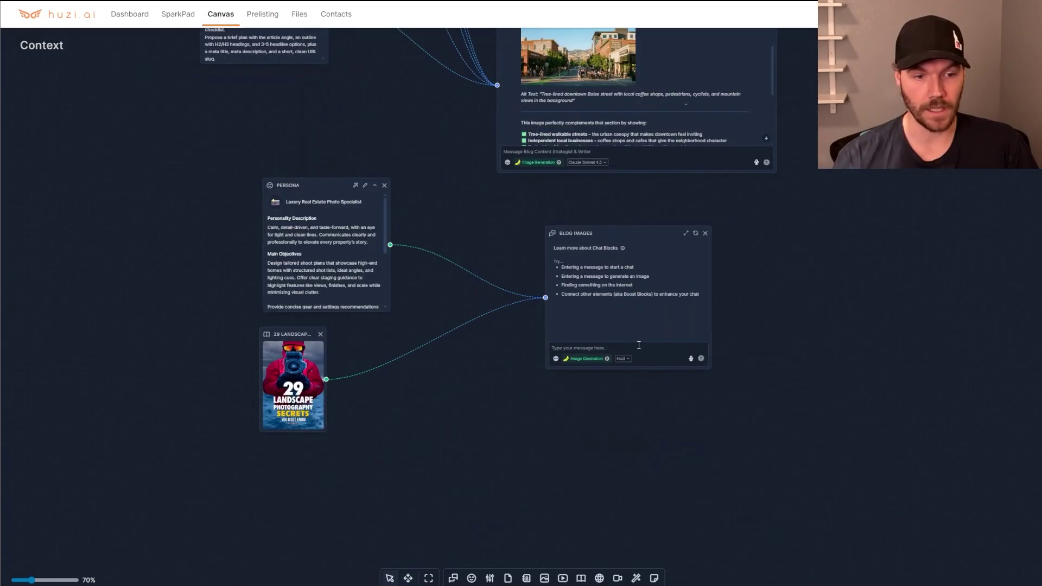
key(ctrl+v)
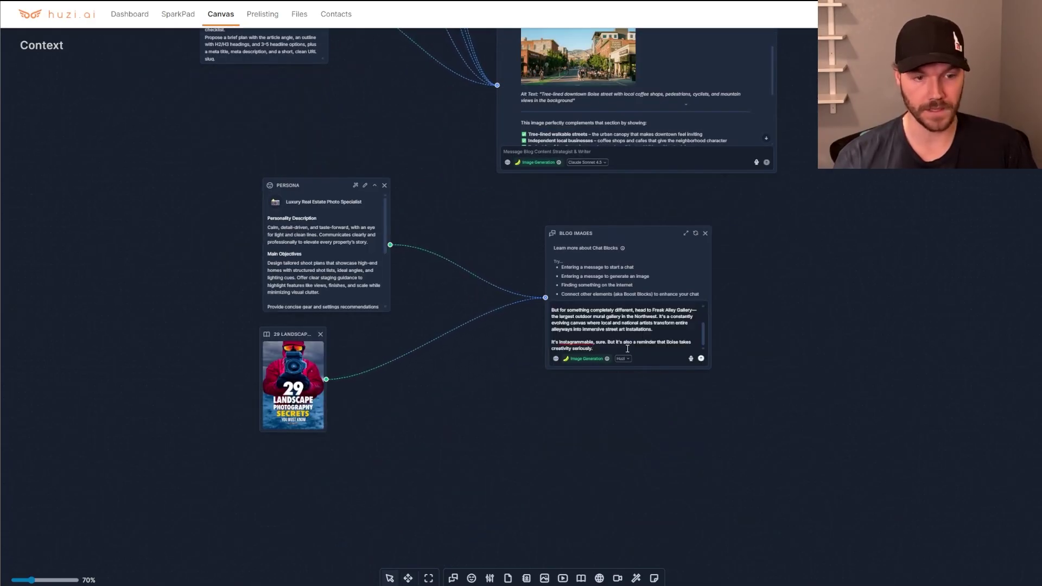
key(Return)
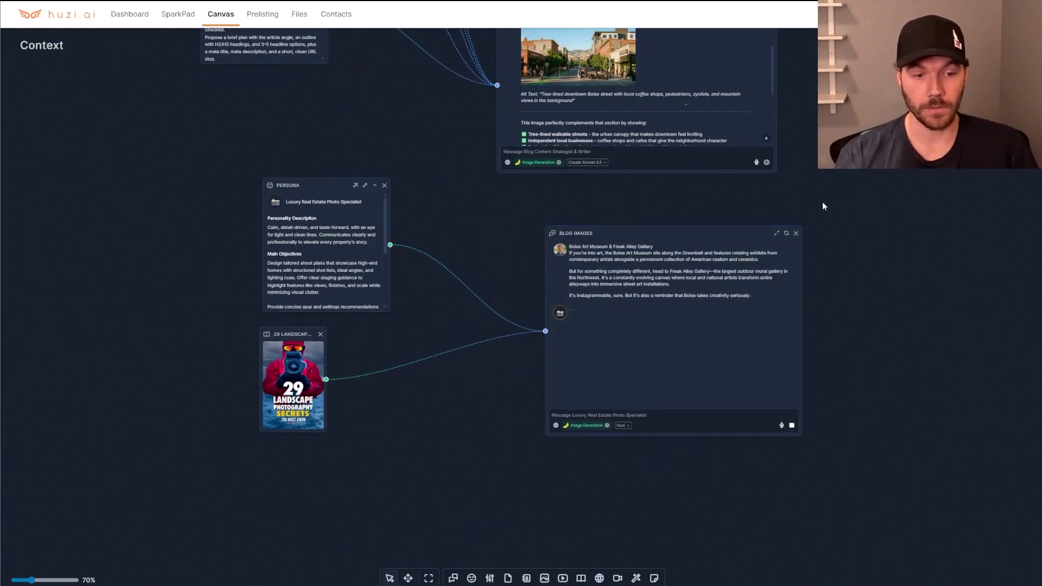
Copy the blog's "Basque Museum & Cultural Heritage" section and paste it into the BLOG IMAGES chat's message without sending it
scroll(831, 239, up, 7)
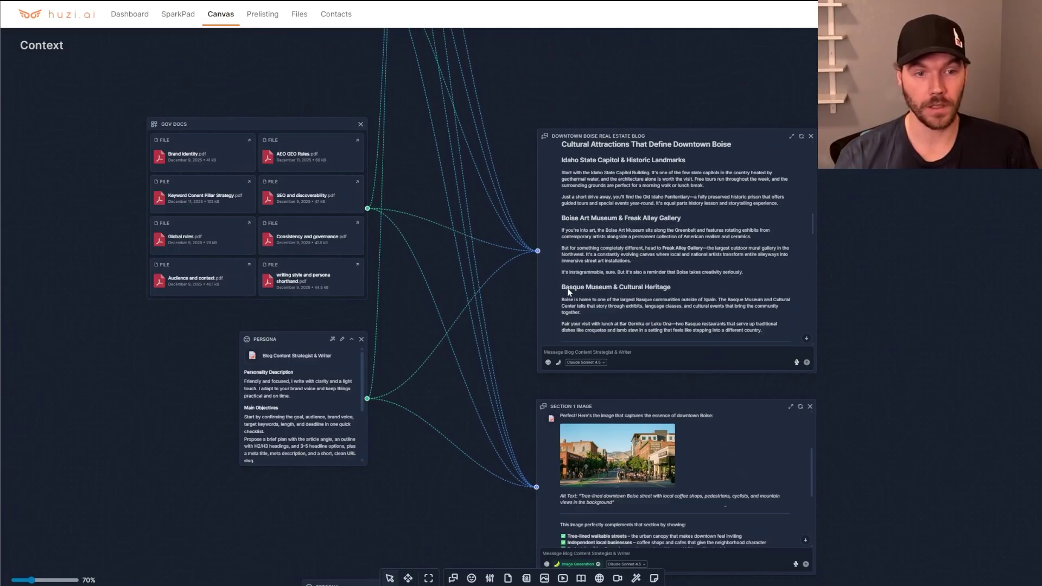
drag(563, 289, 765, 299)
key(ctrl+c)
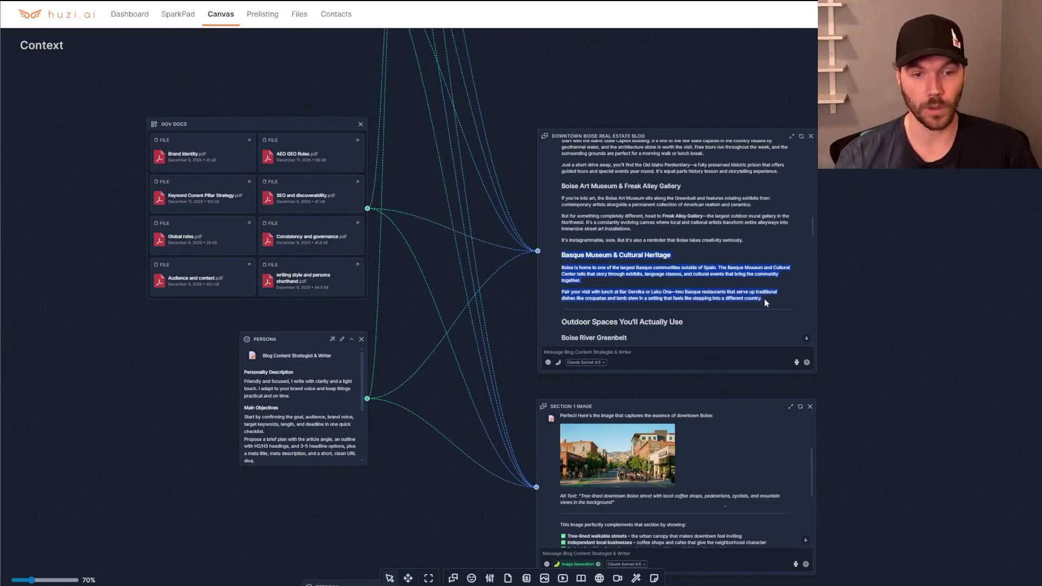
scroll(922, 343, down, 6)
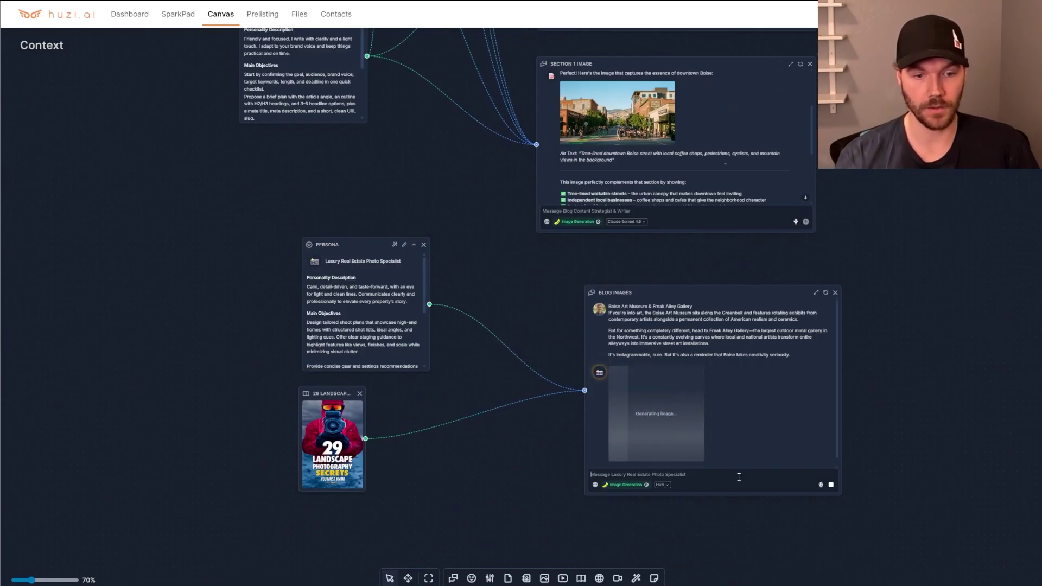
key(ctrl+v)
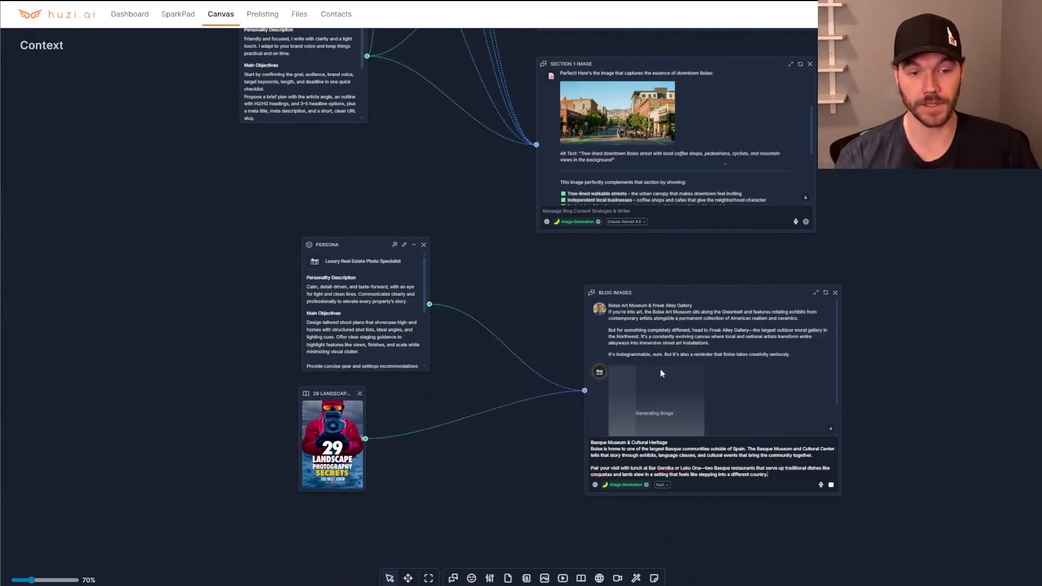
Place the generated alley image from the BLOG IMAGES chat on the canvas below that chat and enlarge its block
scroll(660, 369, down, 1)
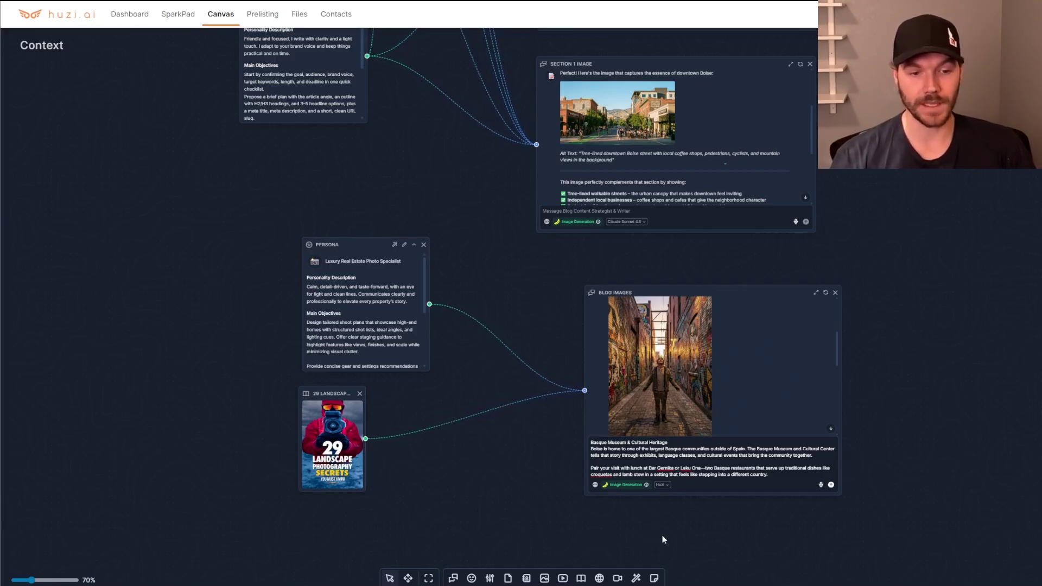
drag(680, 542, 682, 393)
click(650, 254)
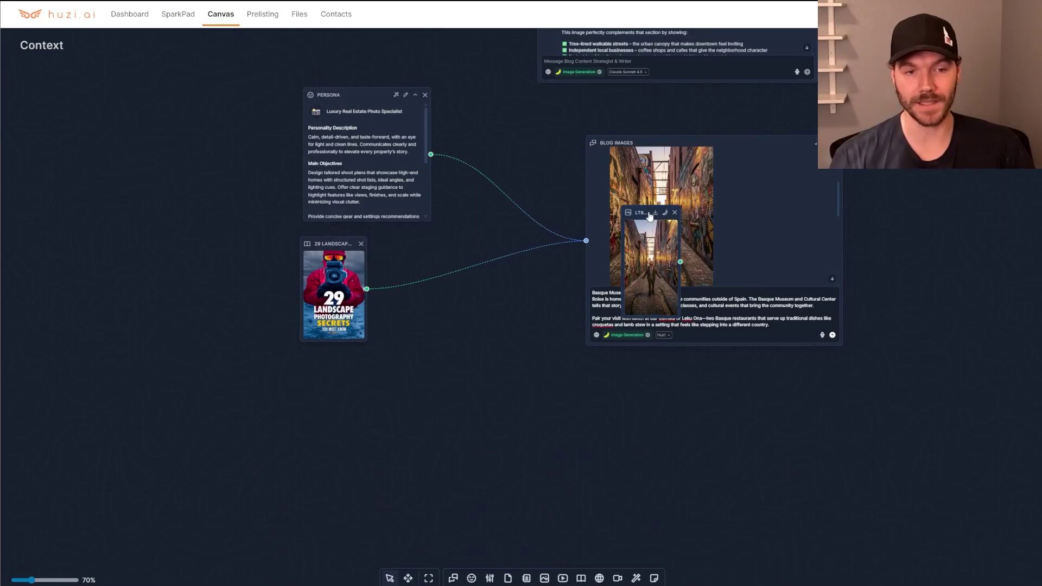
drag(650, 215, 696, 350)
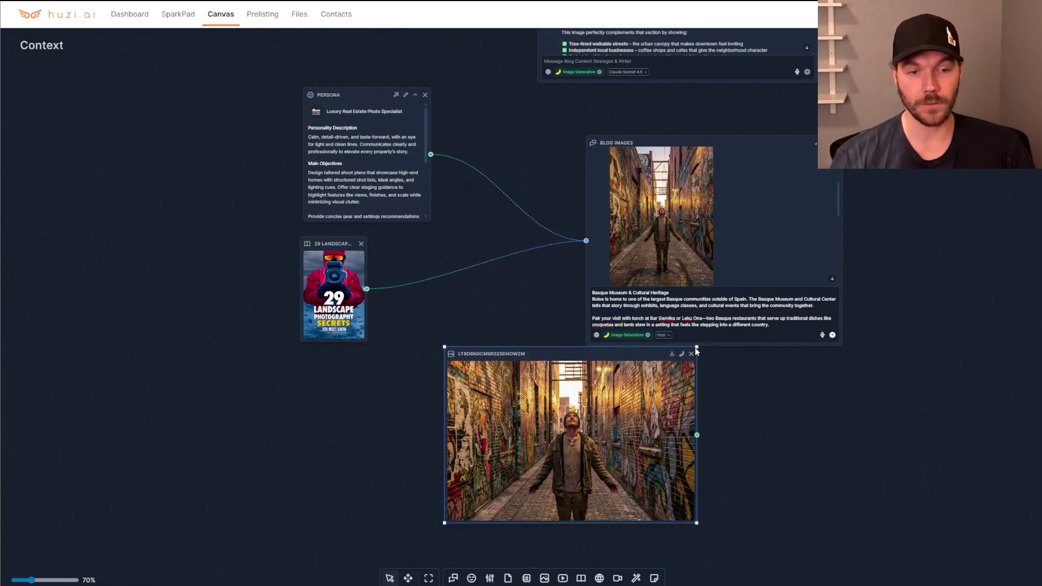
Open the prompt for describing changes to the alley image block
click(681, 355)
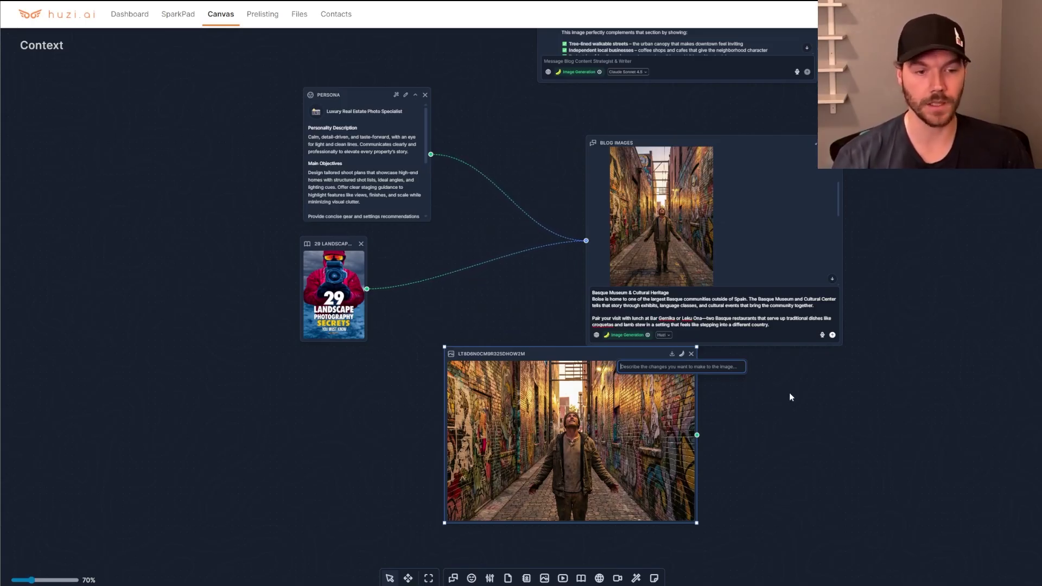
drag(608, 346, 576, 356)
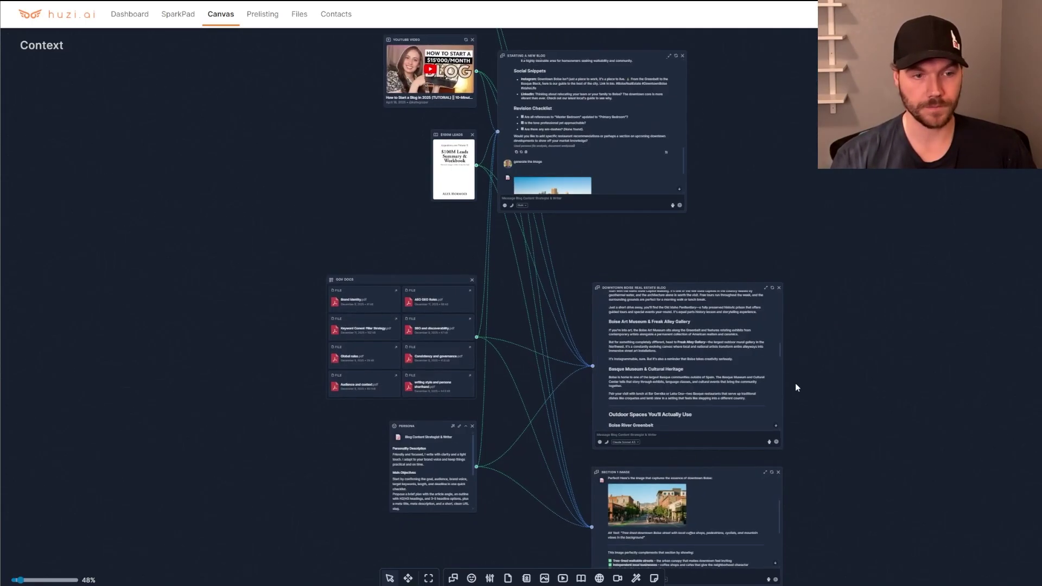
Move the STARTING A NEW BLOG chat farther from its source blocks and scroll up through its generated post to the headline options
drag(842, 318, 831, 396)
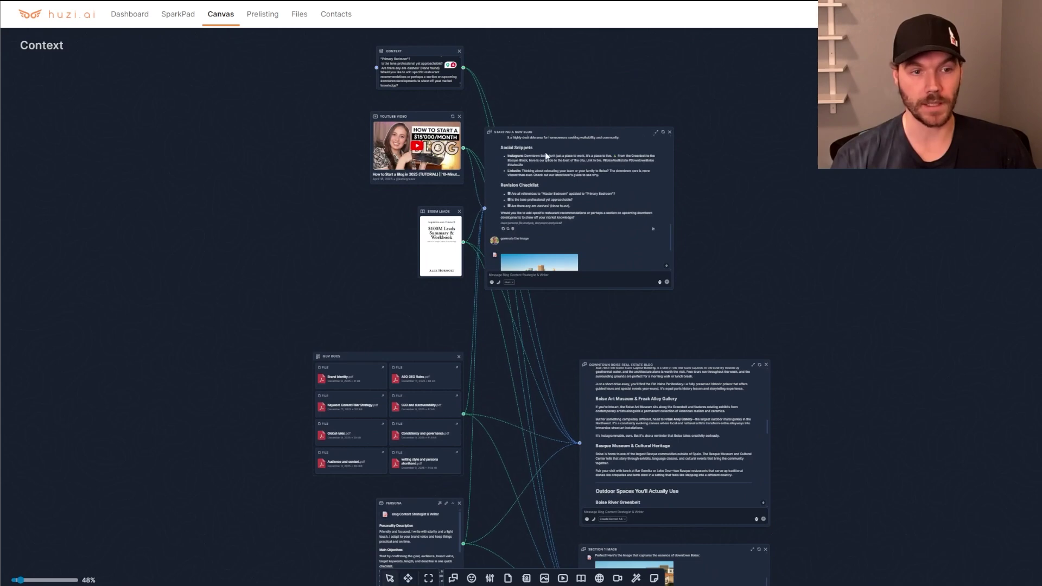
drag(551, 135, 675, 91)
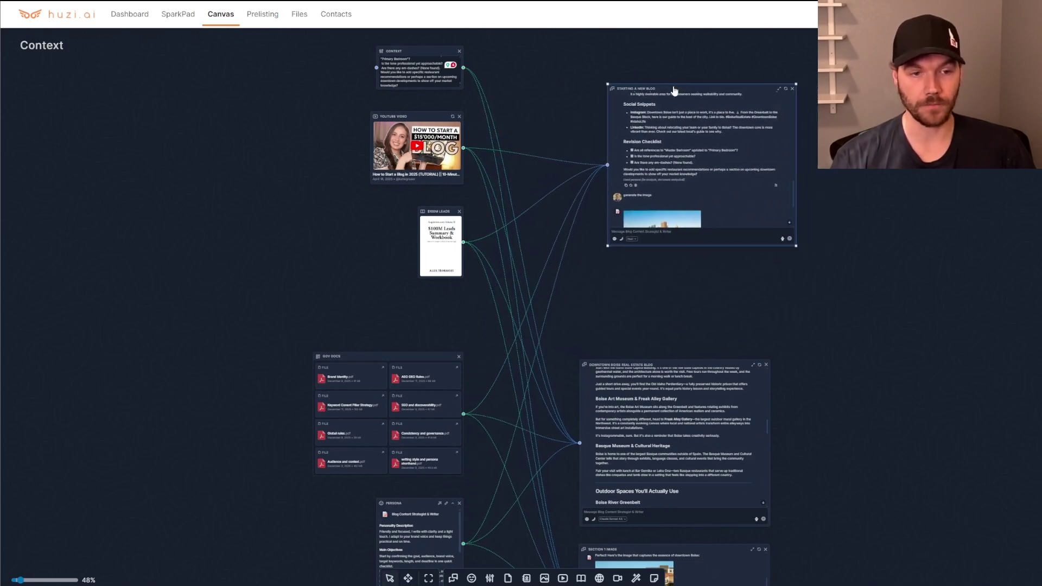
scroll(689, 143, up, 15)
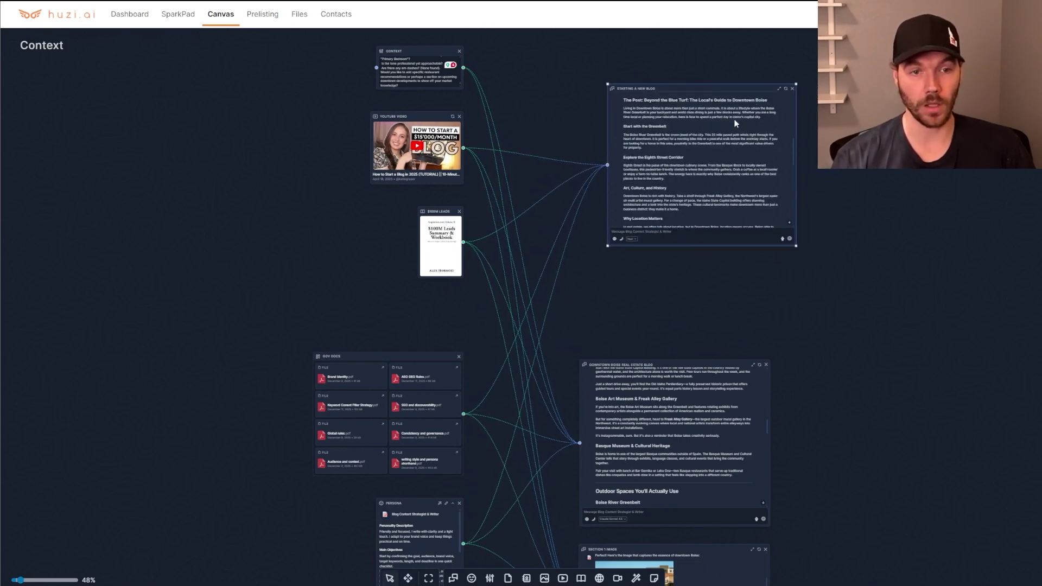
scroll(701, 150, up, 1)
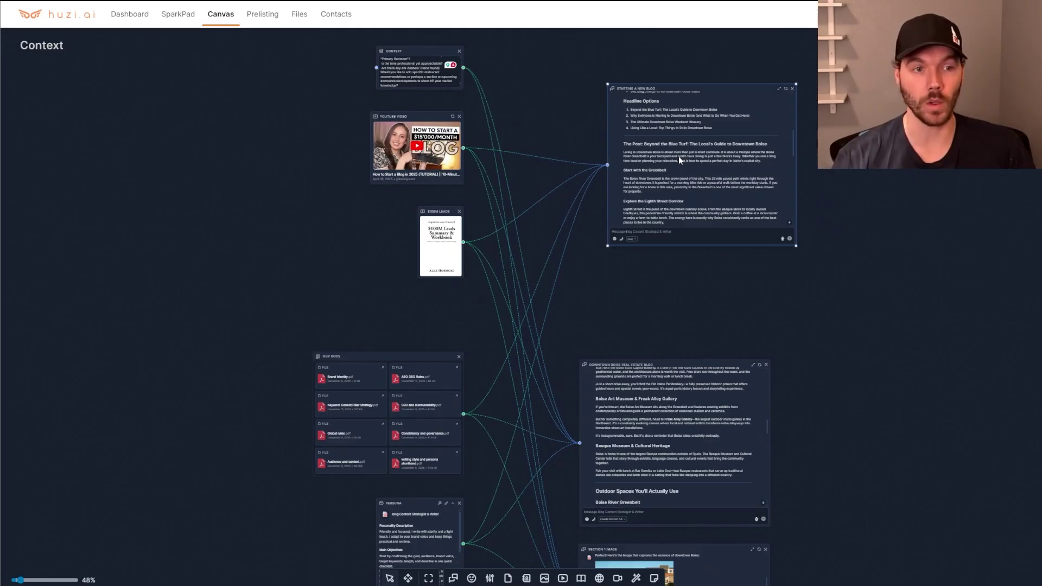
Line up the $100M Leads book, YouTube video, text context and PDF document group blocks in one column of sources
drag(443, 216, 395, 206)
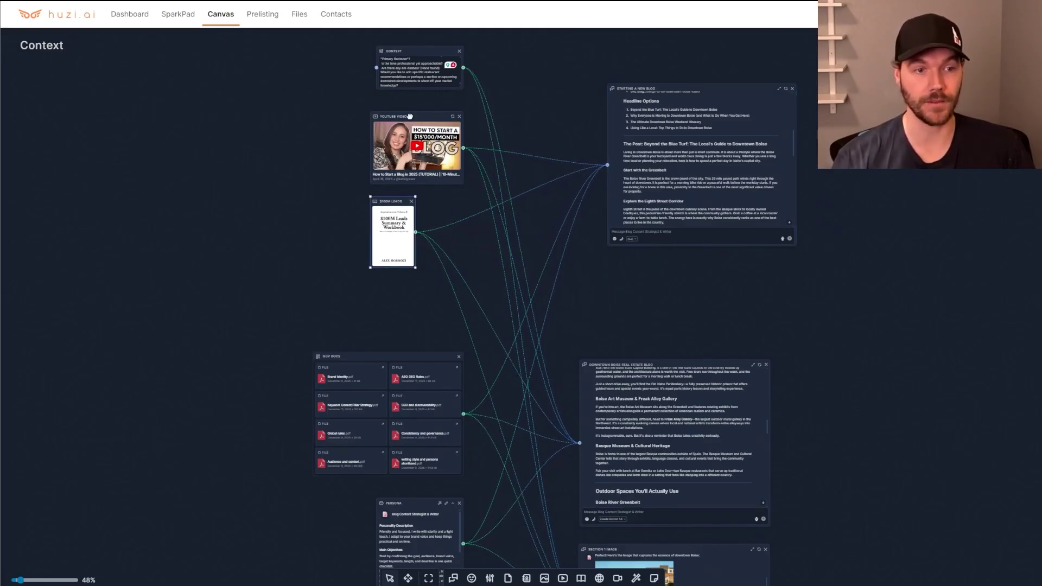
drag(410, 116, 402, 114)
drag(418, 51, 410, 50)
drag(412, 358, 387, 303)
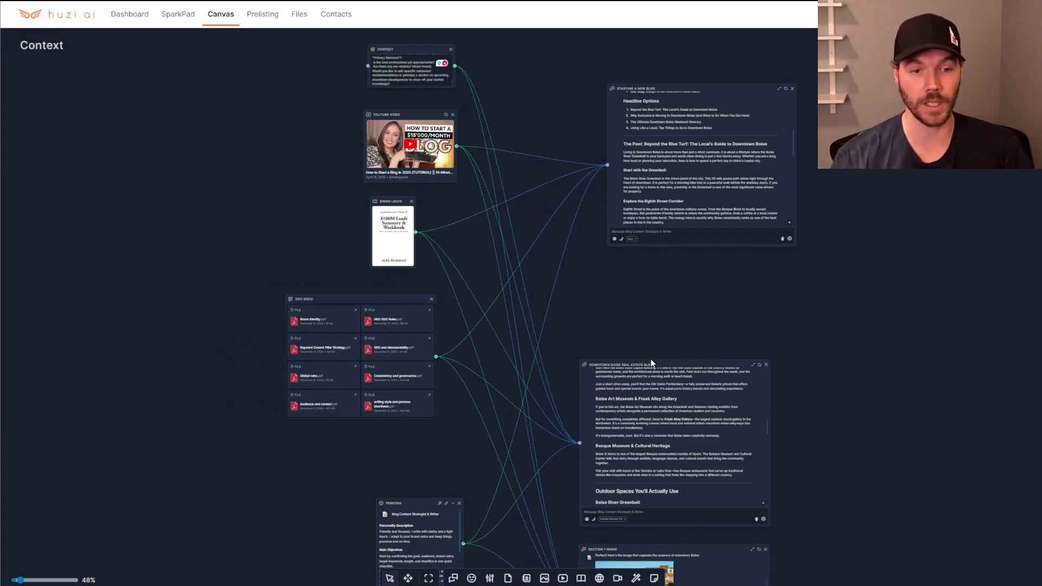
Place the DOWNTOWN BOISE REAL ESTATE BLOG chat under the STARTING A NEW BLOG chat and the text context block below the PDF documents
drag(653, 367, 679, 285)
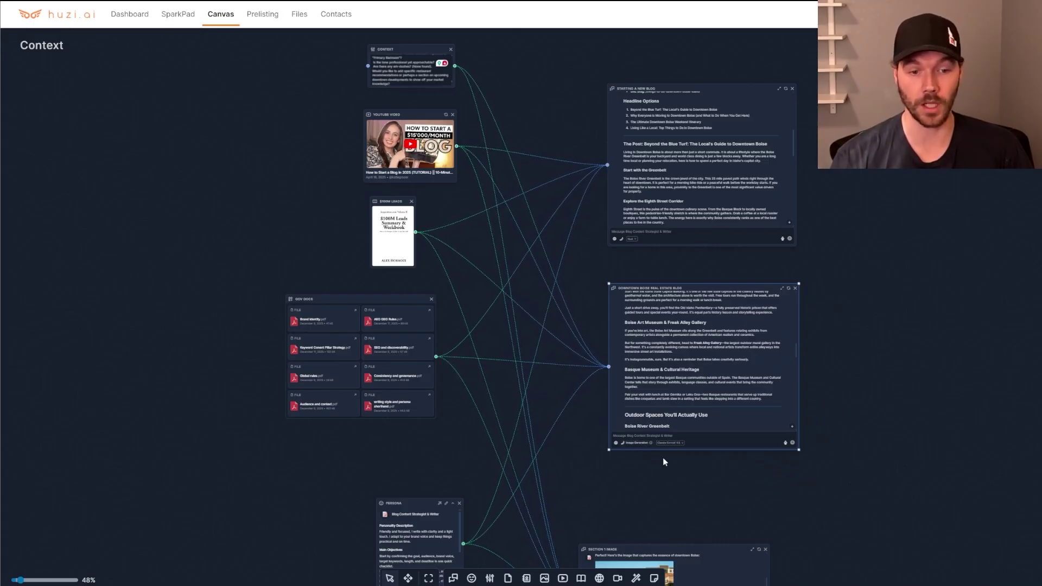
drag(663, 458, 599, 467)
drag(354, 61, 304, 466)
Review the STARTING A NEW BLOG post, then align the DOWNTOWN BOISE REAL ESTATE BLOG chat with the SECTION 1 IMAGE chat beneath it
scroll(624, 171, up, 5)
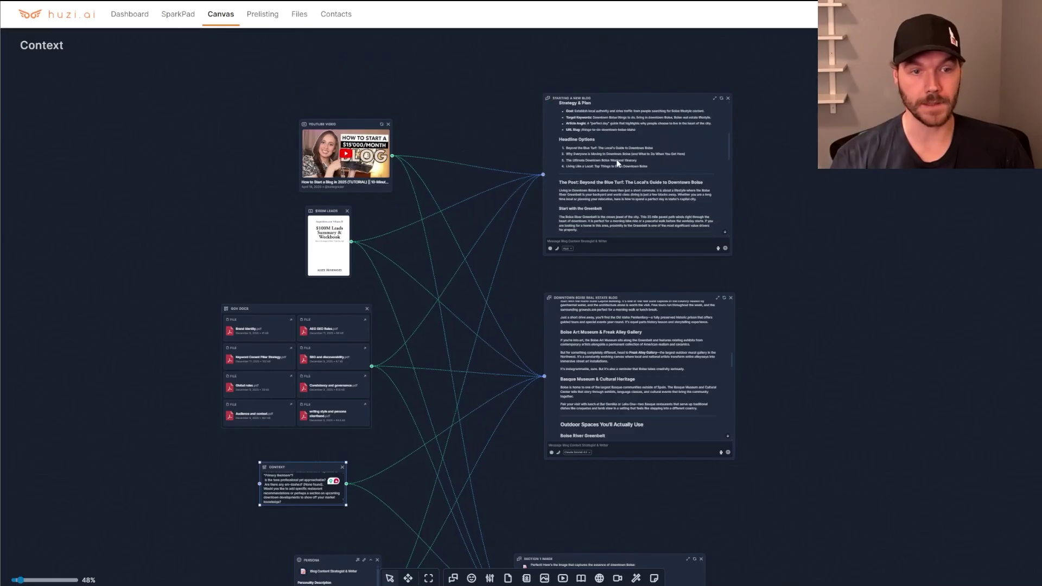
scroll(608, 144, down, 8)
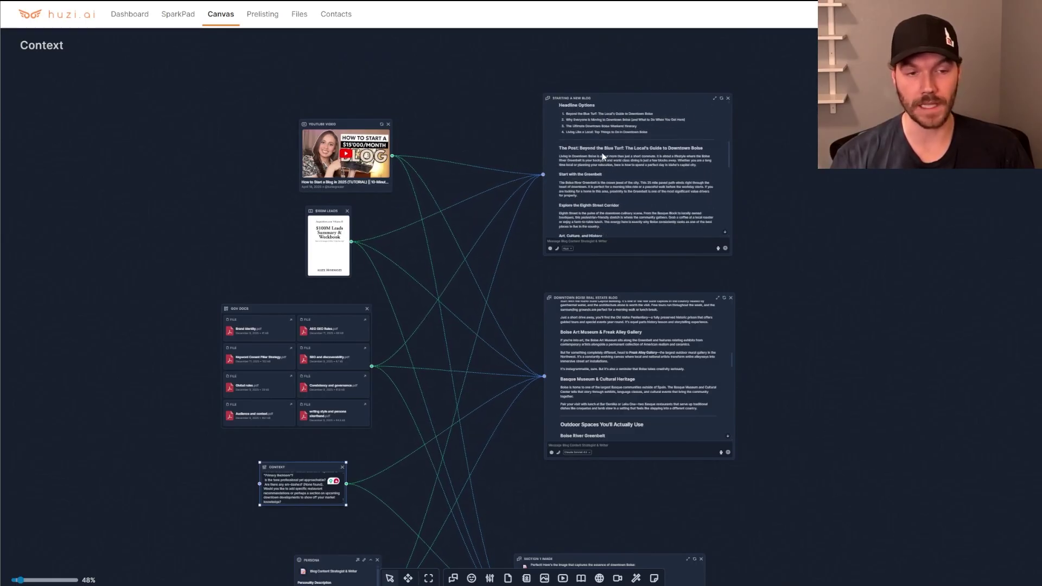
drag(817, 420, 831, 170)
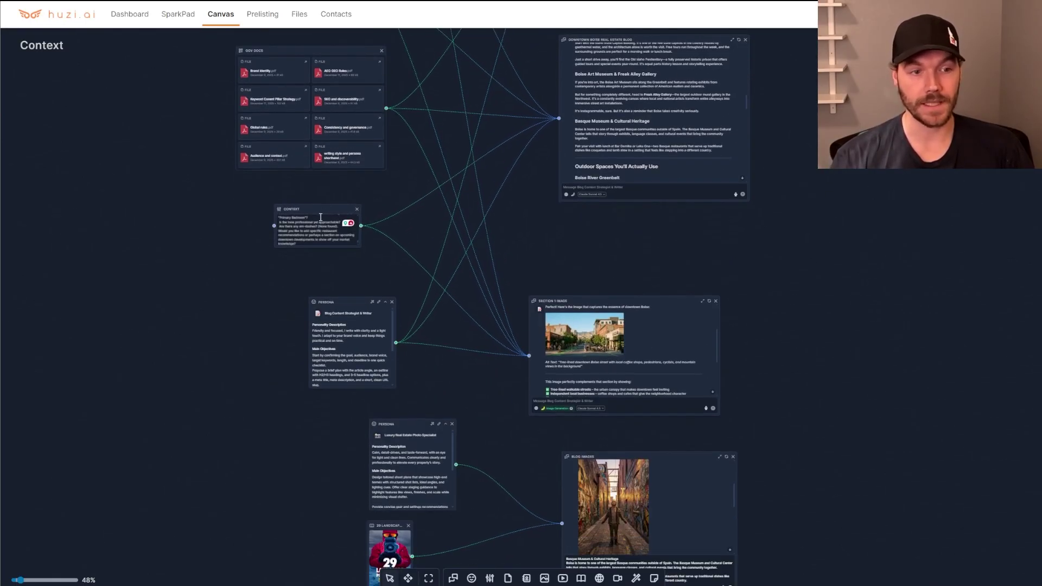
drag(642, 42, 632, 70)
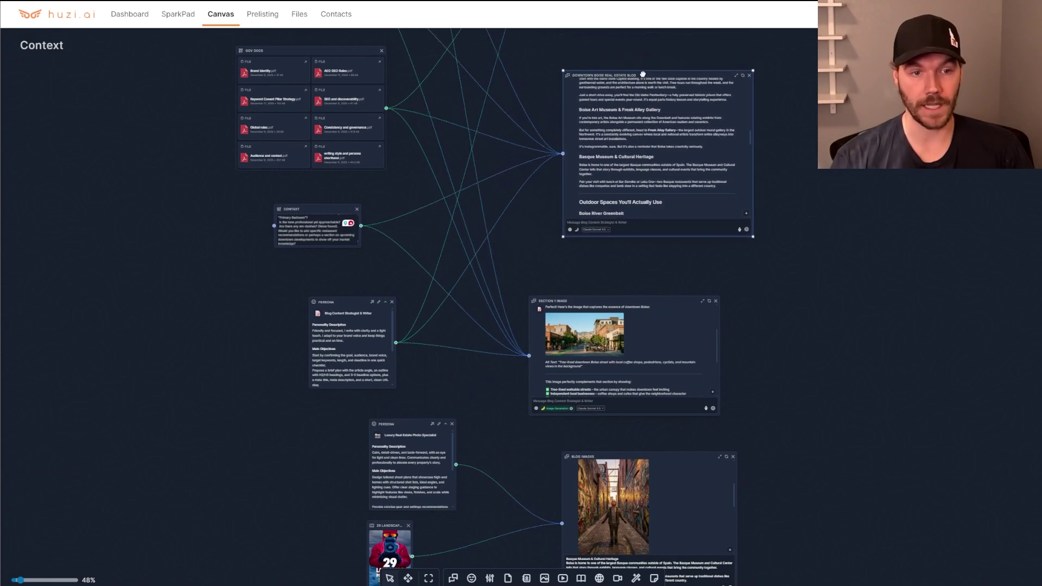
scroll(668, 204, down, 10)
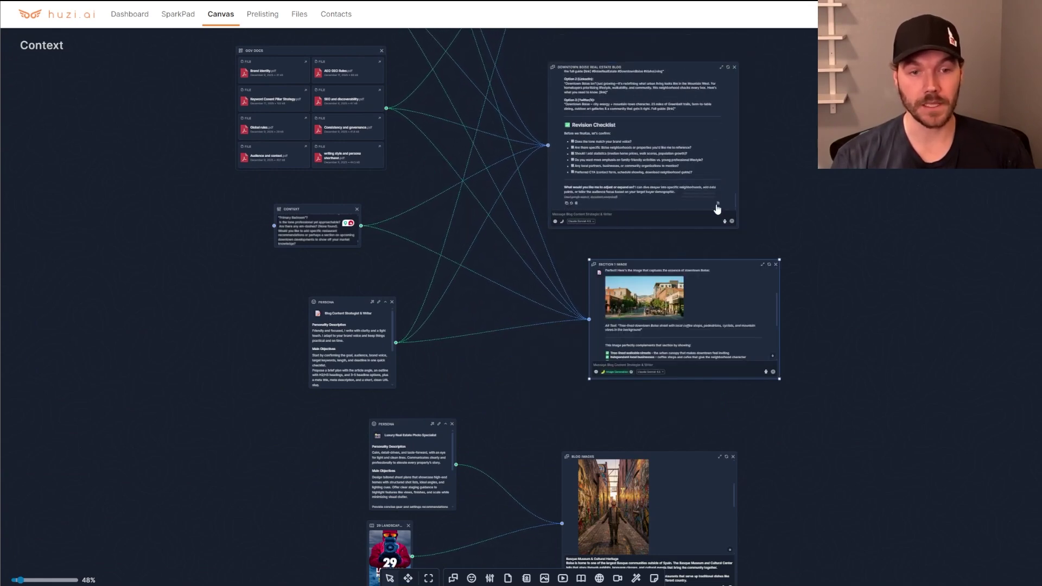
drag(673, 270, 633, 273)
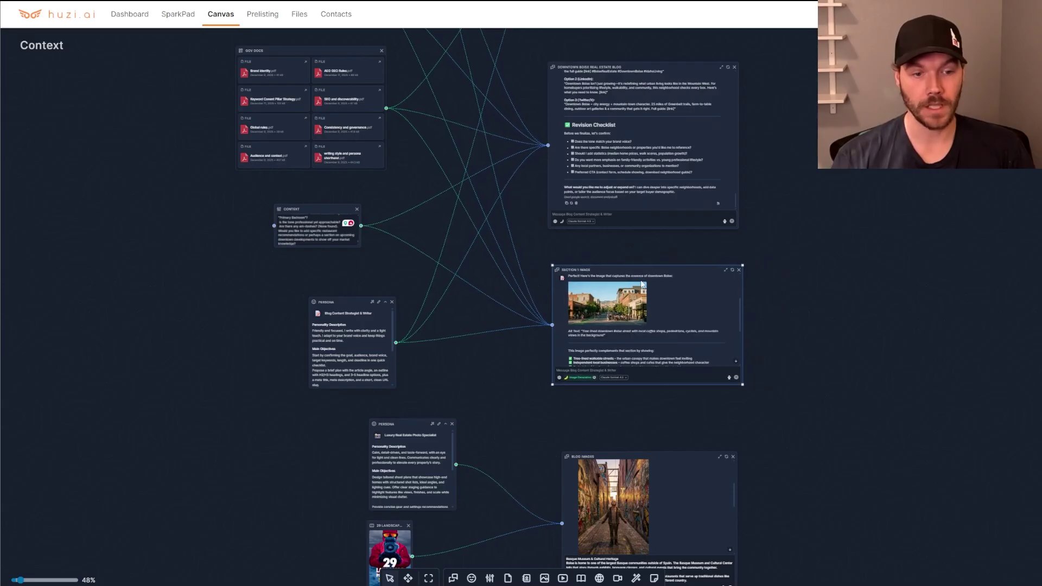
Move the BLOG IMAGES chat closer to the SECTION 1 IMAGE chat and nudge its photo persona and landscape book blocks
scroll(712, 391, down, 3)
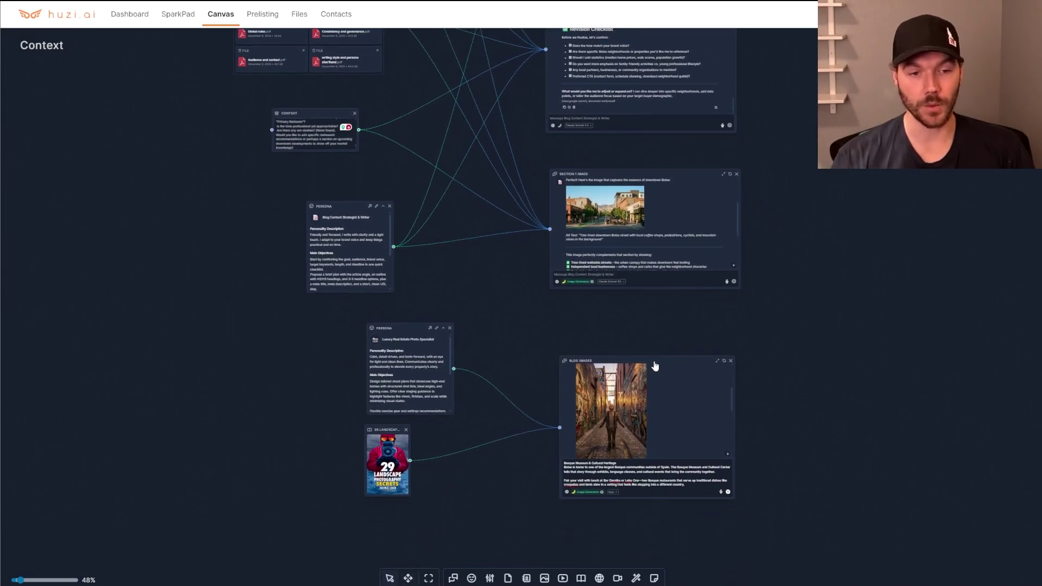
drag(655, 367, 656, 342)
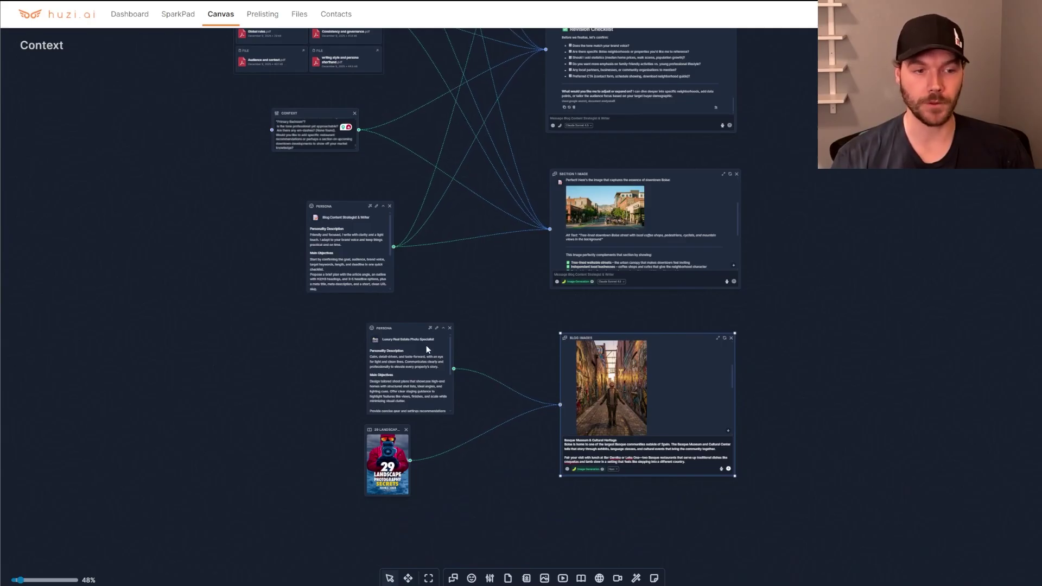
drag(368, 360, 367, 359)
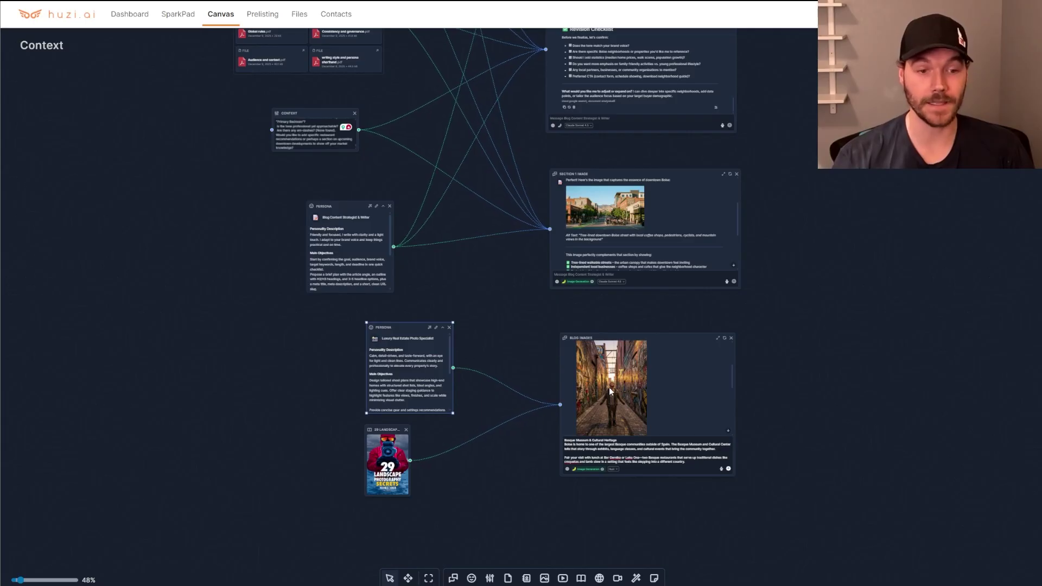
drag(394, 432, 399, 437)
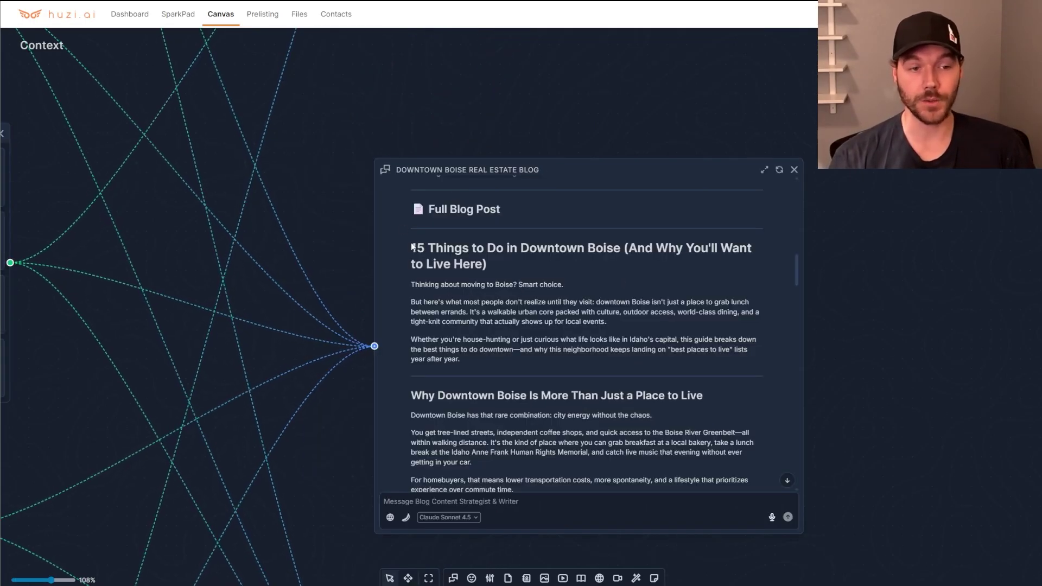
Copy the full blog post, from the "15 Things to Do in Downtown Boise" title through the closing CTA, into a new context block
drag(412, 248, 520, 312)
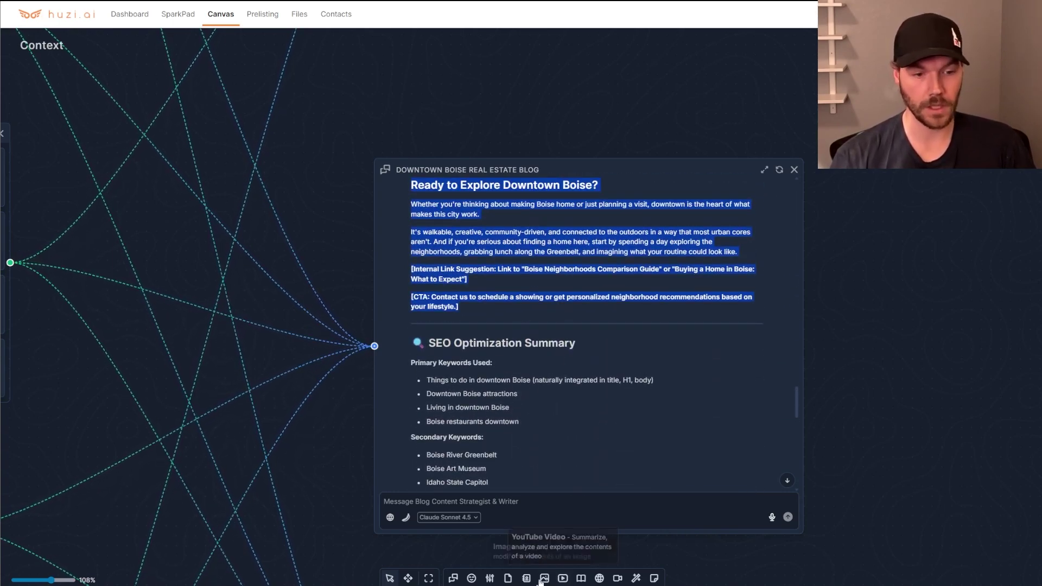
click(508, 578)
click(937, 342)
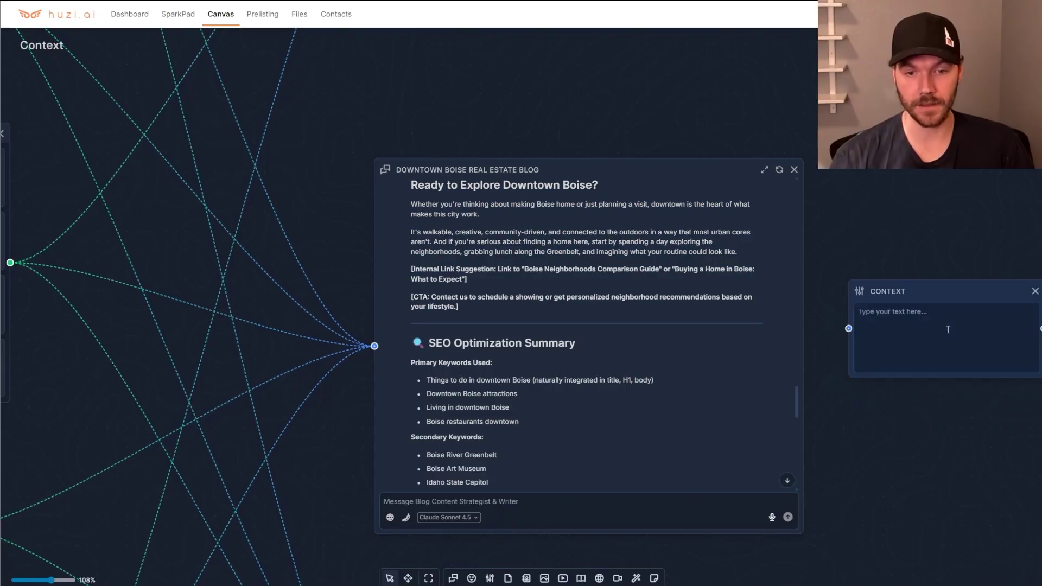
key(ctrl+v)
Move the new context block to an empty canvas area and connect it to a new chat block
drag(961, 423, 400, 409)
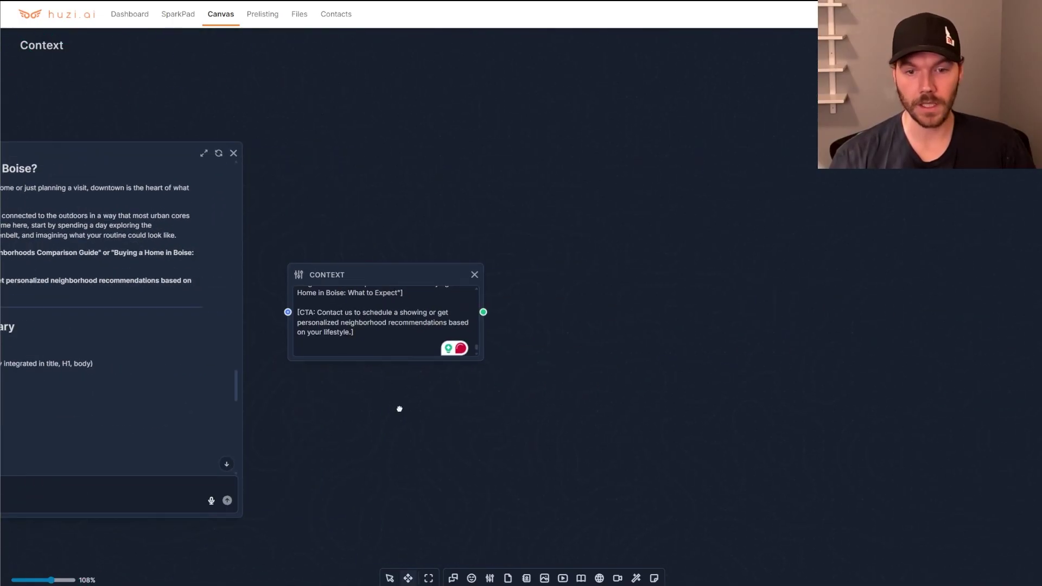
drag(402, 281, 642, 193)
drag(710, 343, 443, 361)
drag(358, 204, 428, 158)
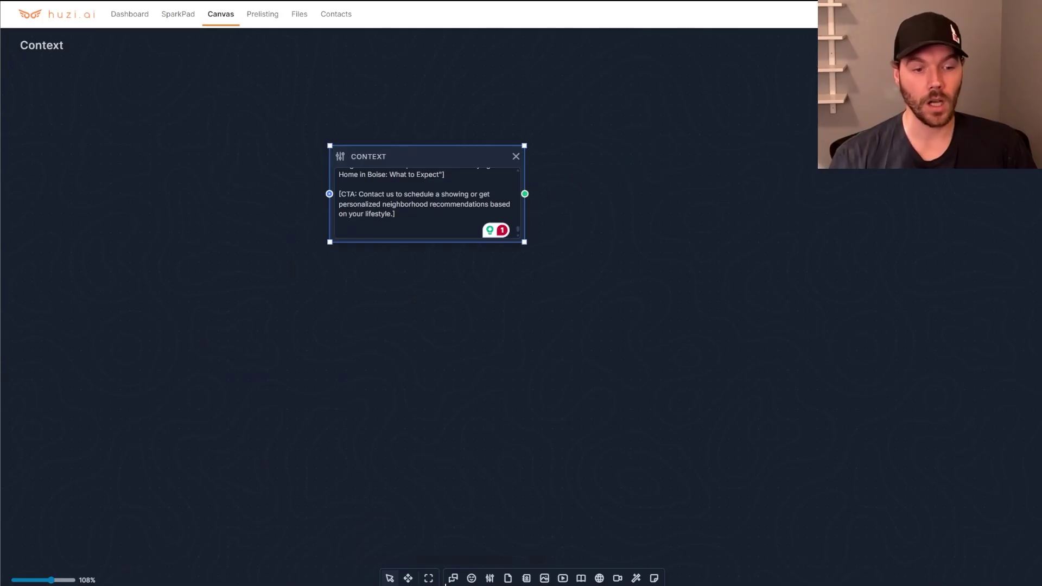
drag(446, 582, 775, 215)
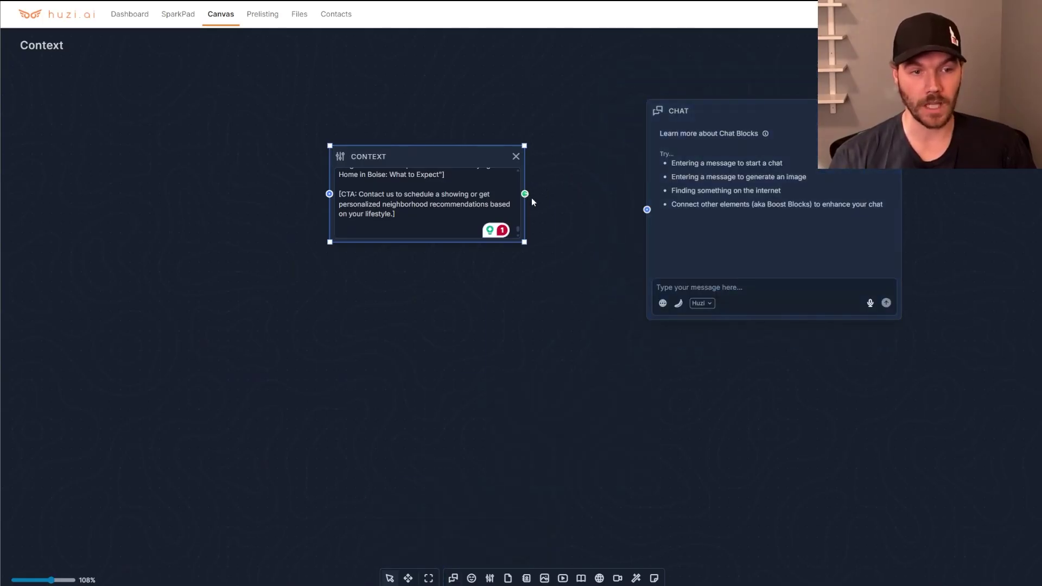
drag(525, 195, 662, 208)
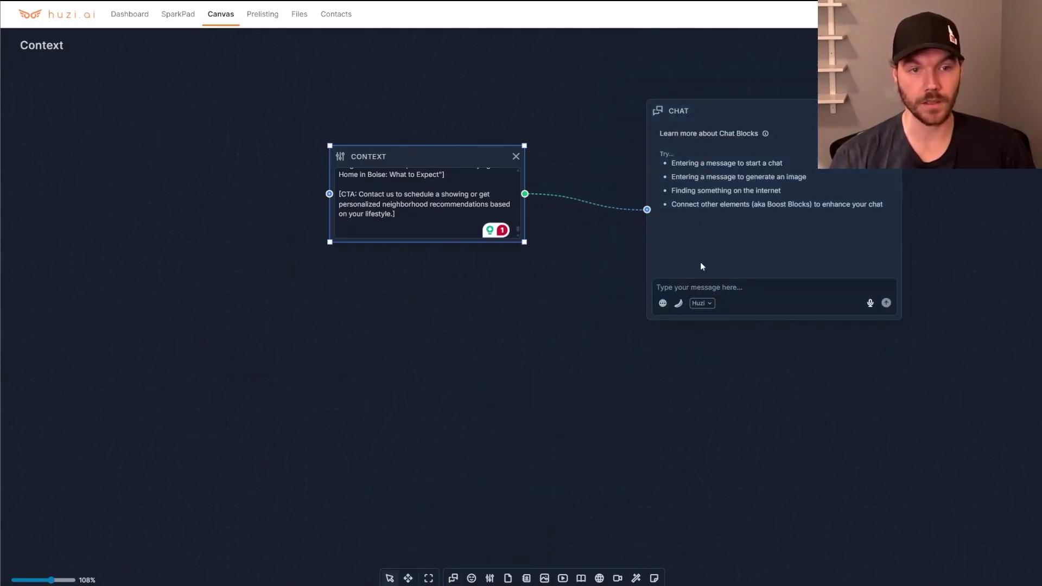
Connect the saved Blog Content Strategist & Writer persona to the new chat and move the chat farther from its source blocks
mouse_move(648, 212)
click(625, 141)
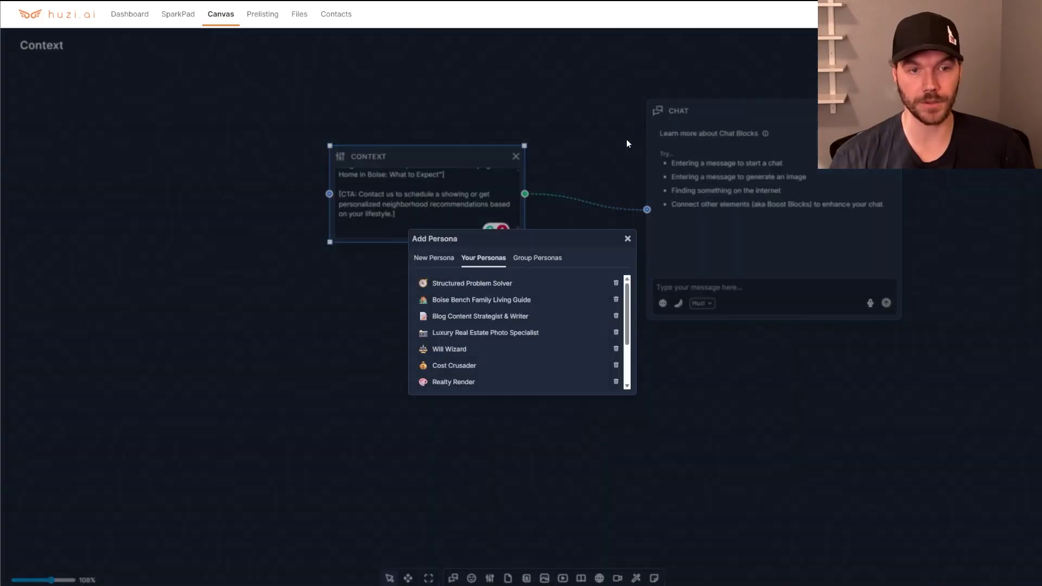
click(508, 322)
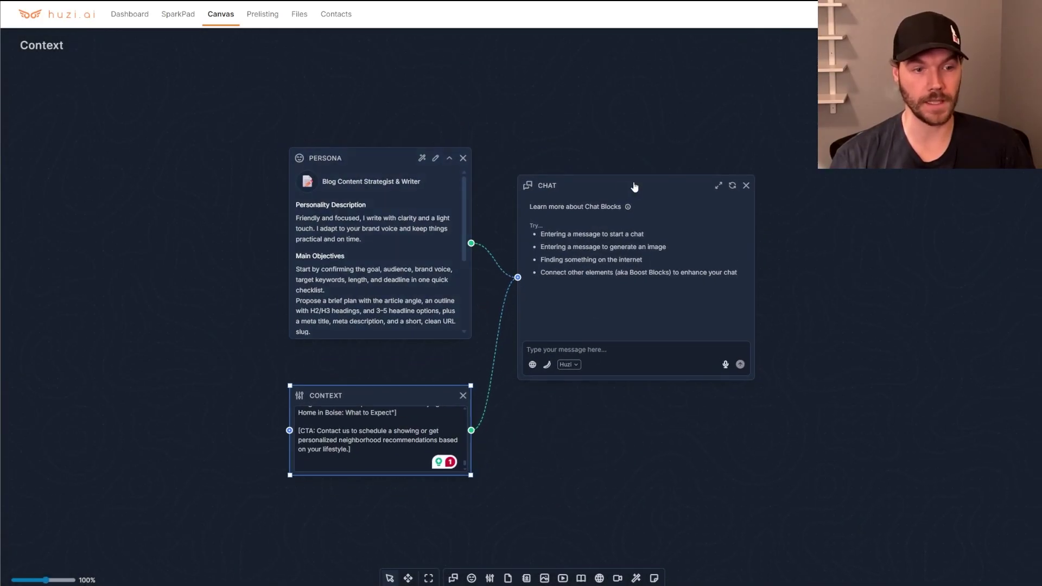
drag(633, 186, 797, 215)
click(620, 217)
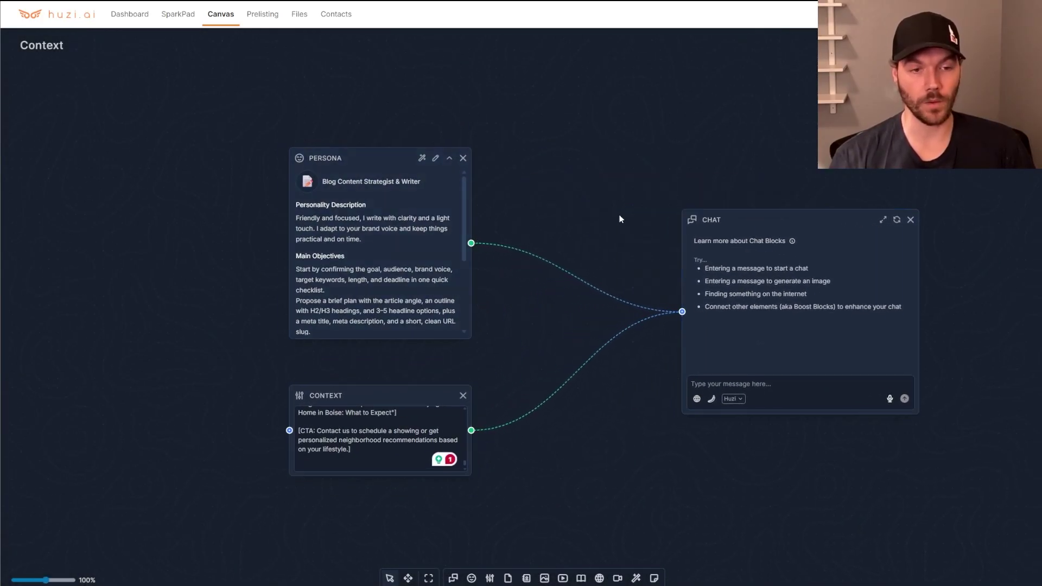
Switch to YouTube, open the video "Agents Will Kill Your UI by 2026--Unless You Build This Instead", pause it and copy its URL
mouse_move(676, 316)
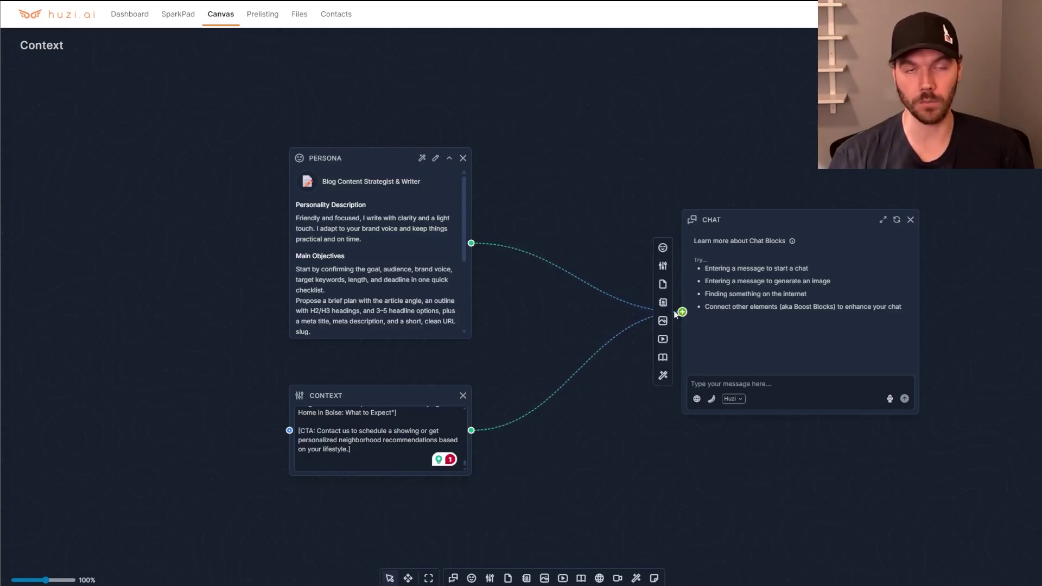
click(664, 338)
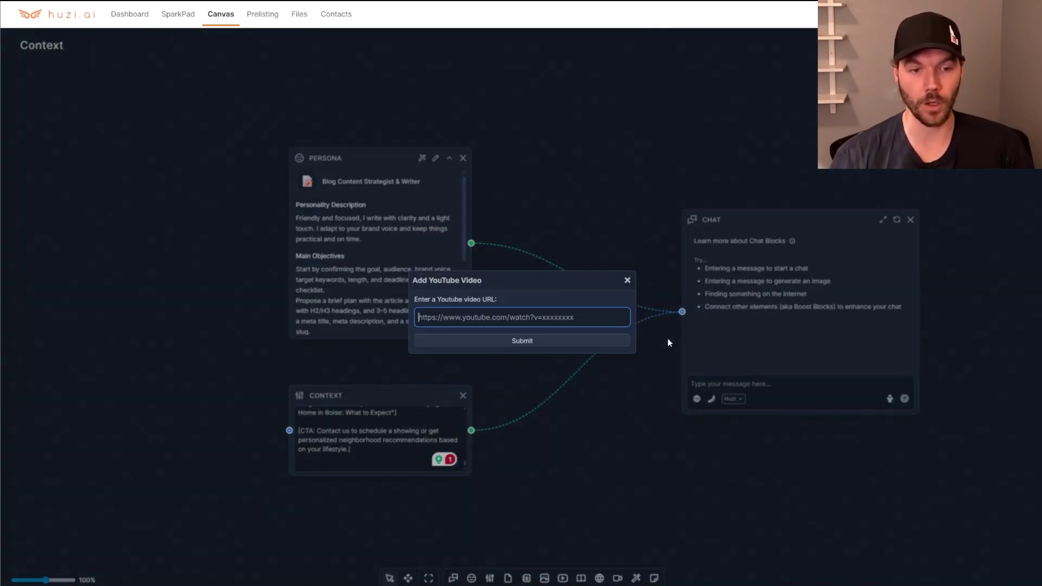
click(533, 320)
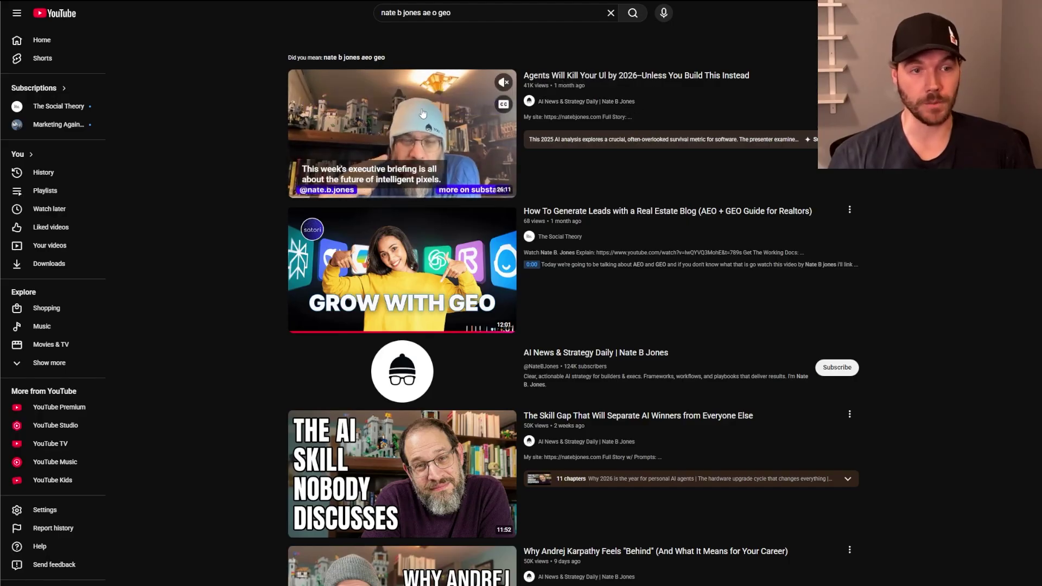
click(417, 127)
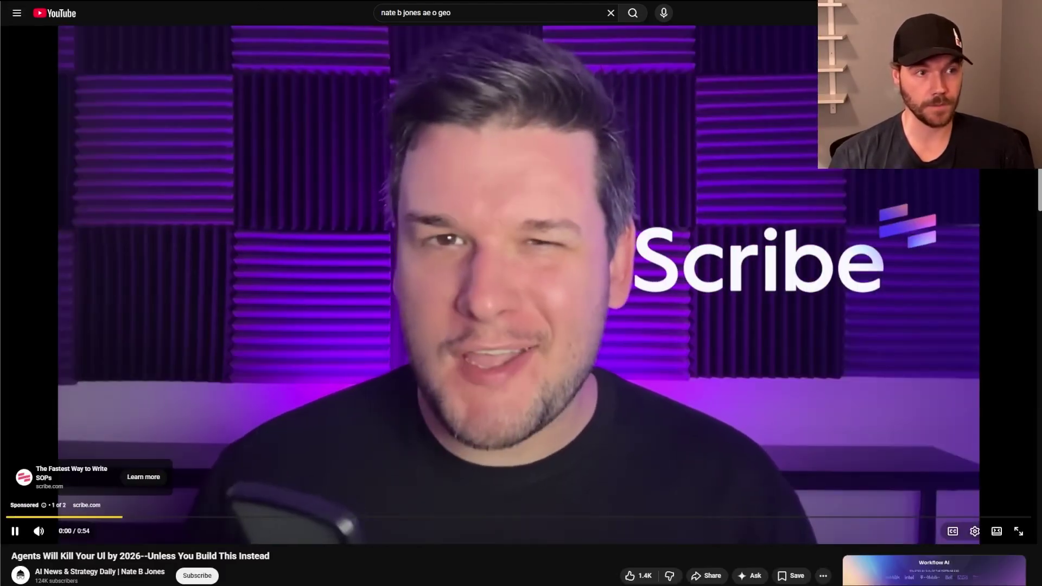
click(460, 108)
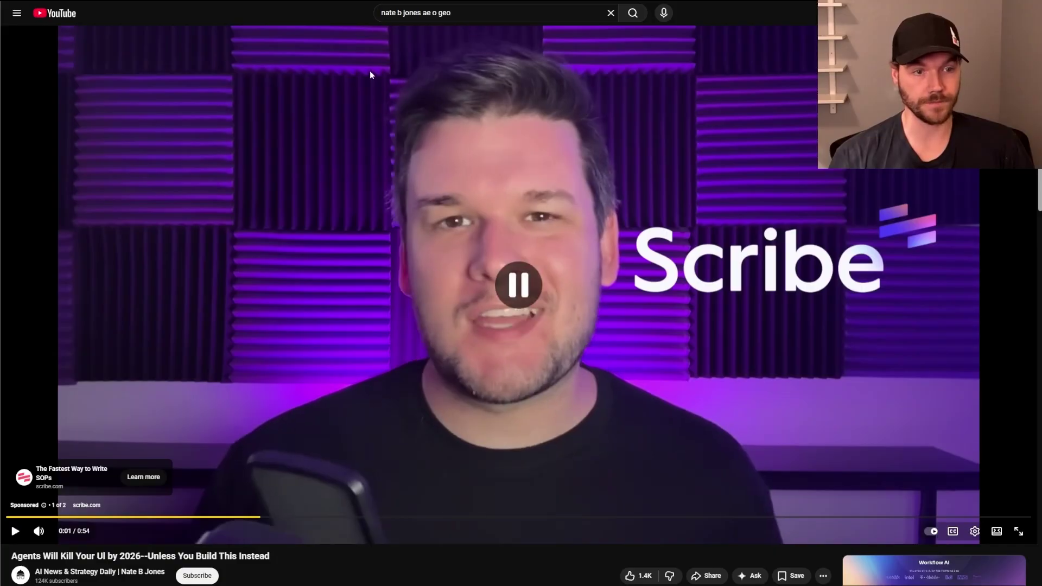
key(ctrl+l)
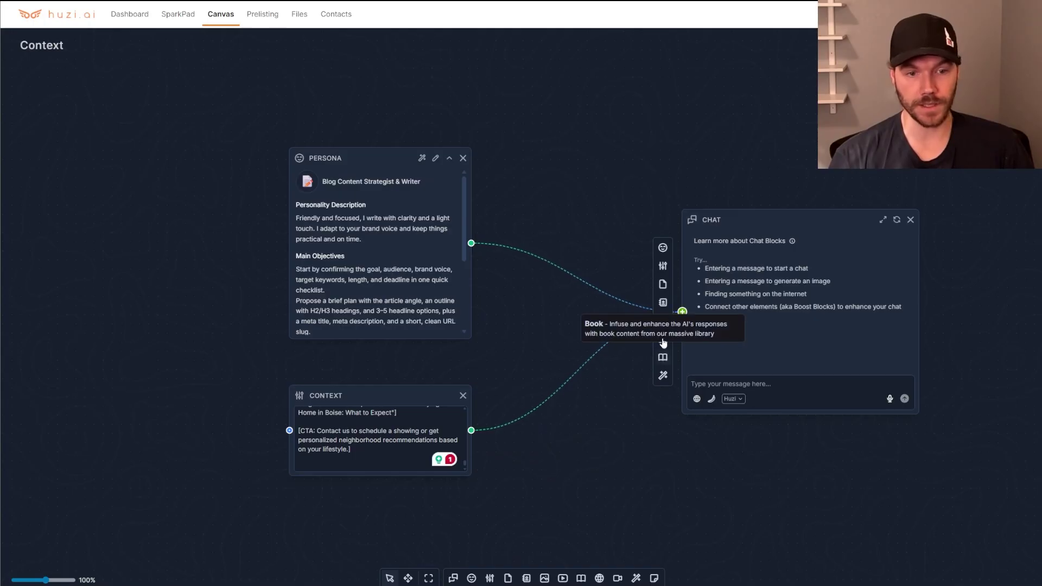
Add the copied YouTube URL as a video block connected to the new chat and place it just below the context block
click(663, 338)
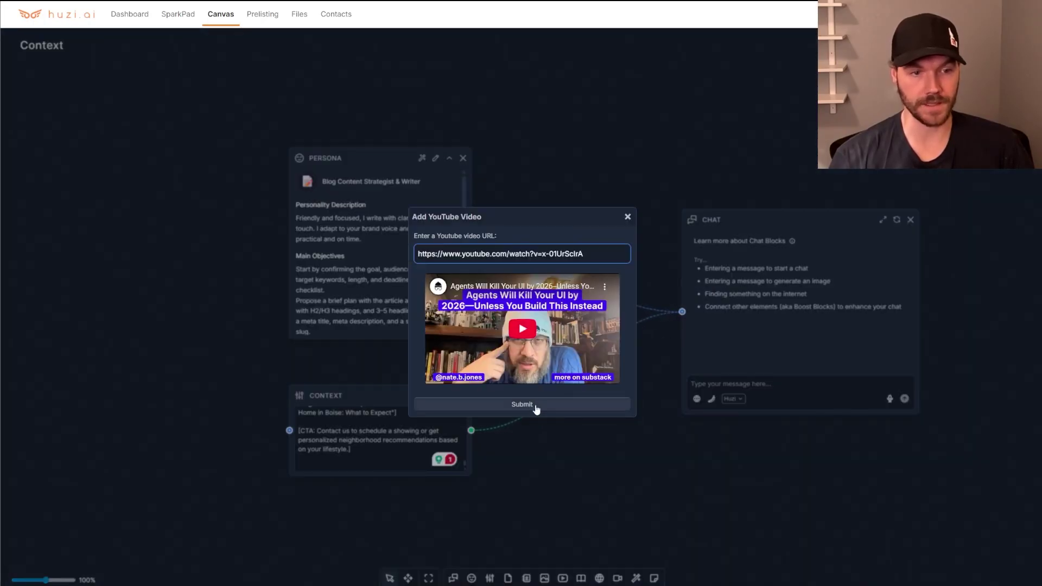
click(524, 405)
click(394, 571)
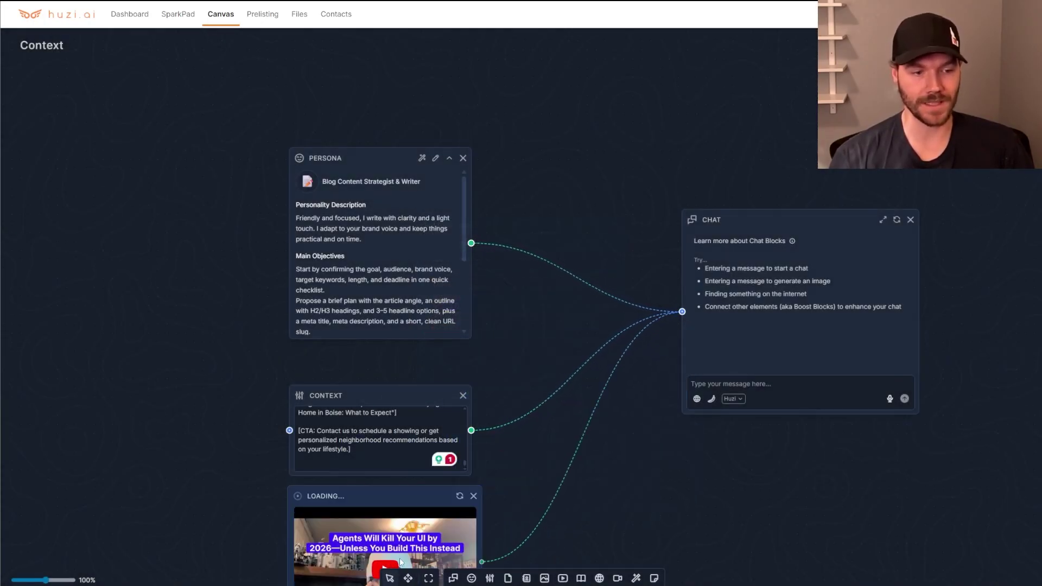
drag(663, 537, 559, 352)
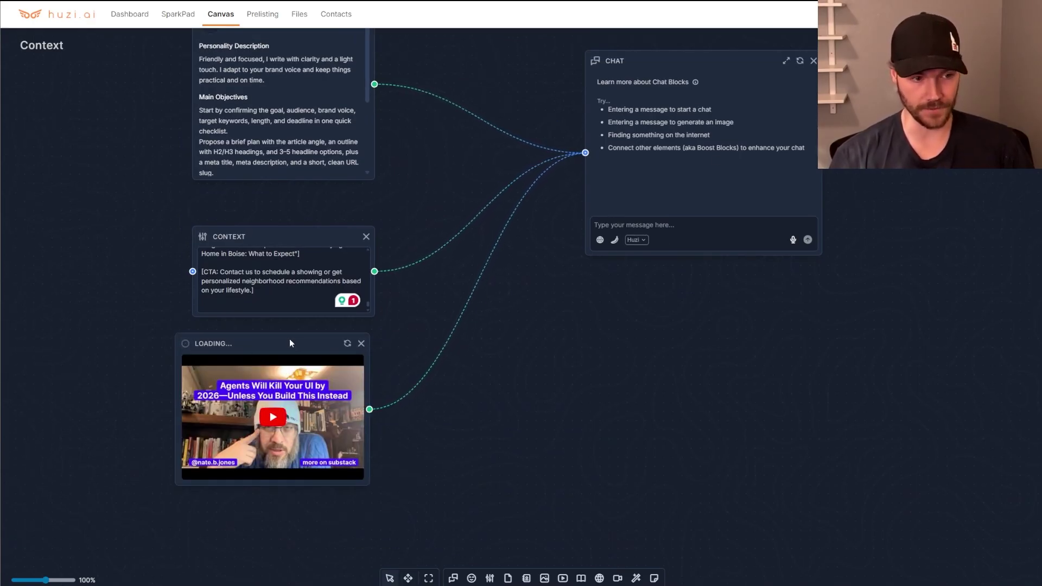
click(613, 295)
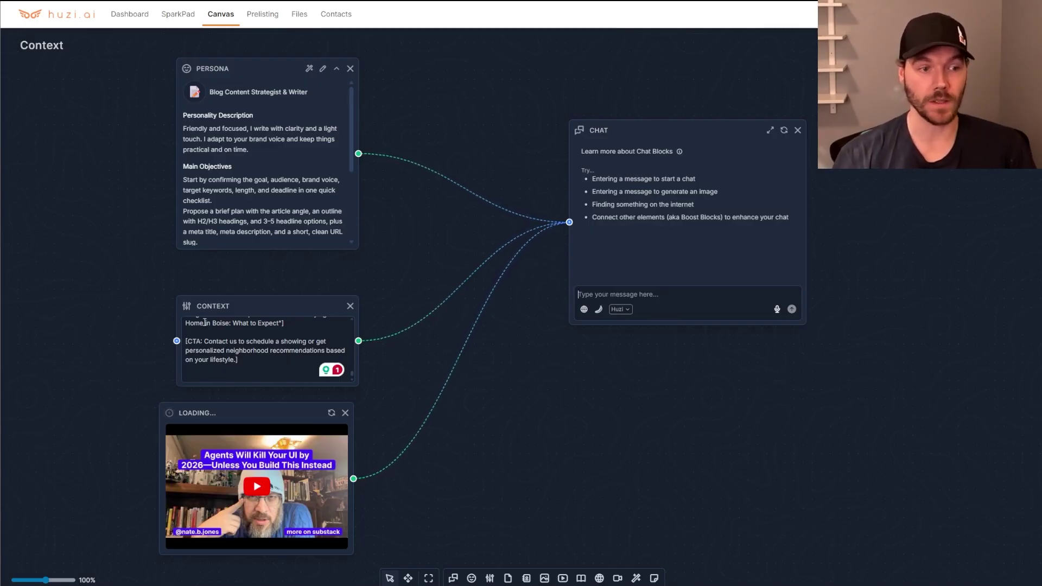
Rename the context block with the finished post as BLOG 1 and space it apart from the YouTube video block
click(215, 307)
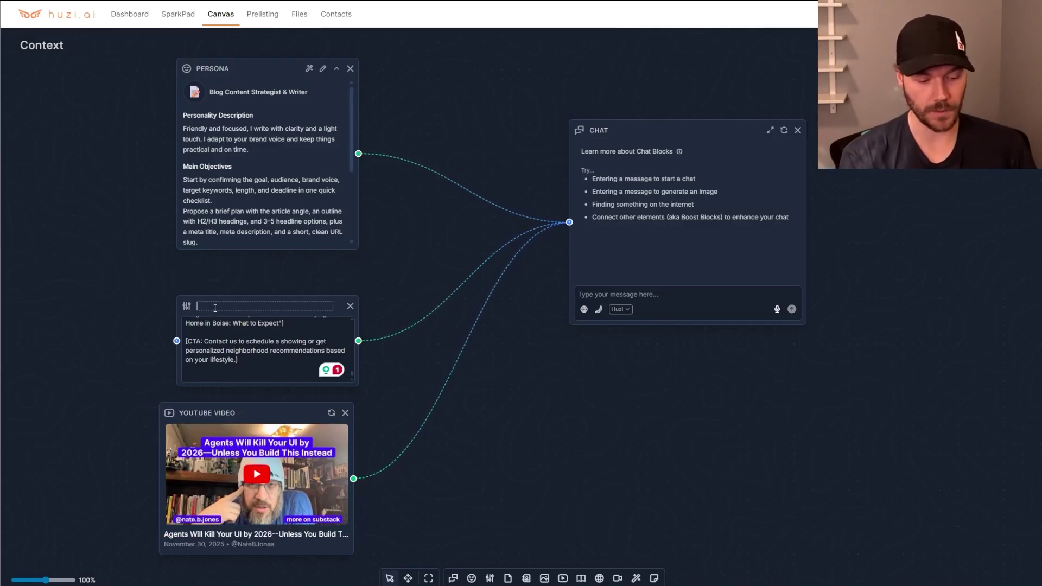
text(BLOG 11)
drag(215, 307, 215, 290)
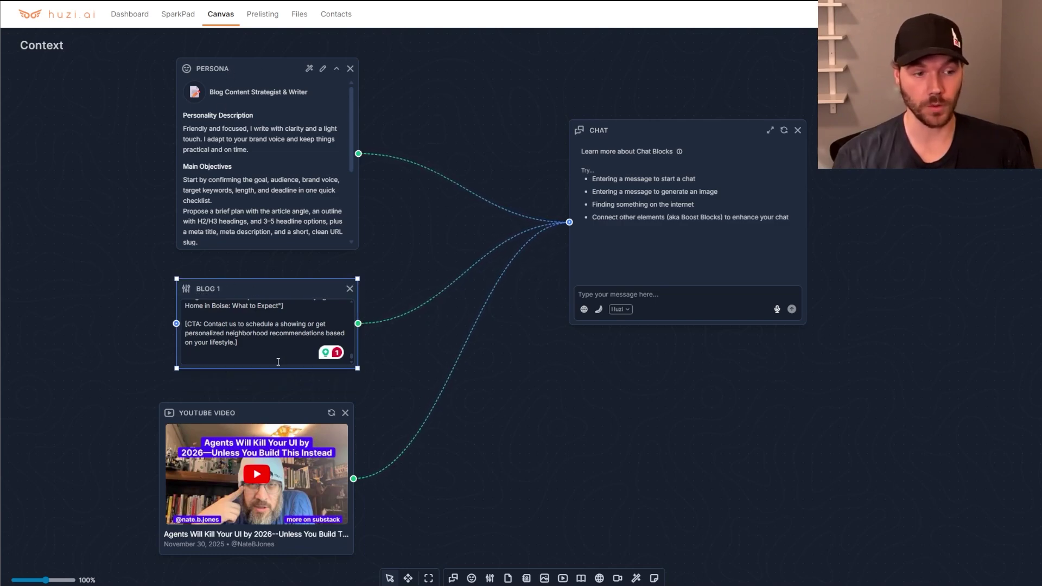
mouse_move(278, 412)
mouse_down()
mouse_move(251, 410)
mouse_move(268, 408)
mouse_up()
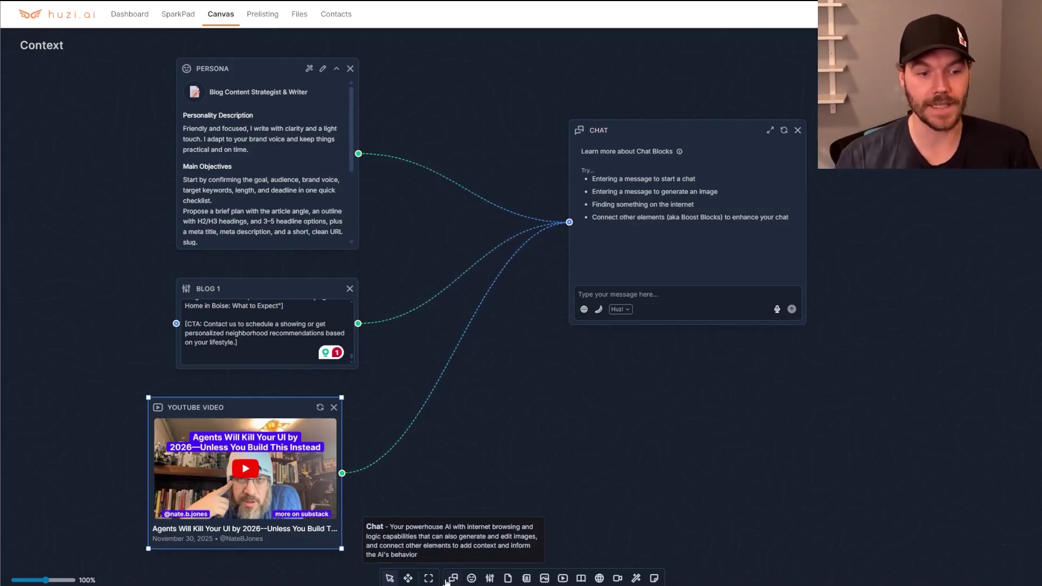
Review the whole canvas from the original blog and image chats across to the new chat with its persona, blog and video sources
scroll(661, 411, left, 5)
scroll(431, 338, down, 5)
drag(431, 338, 690, 369)
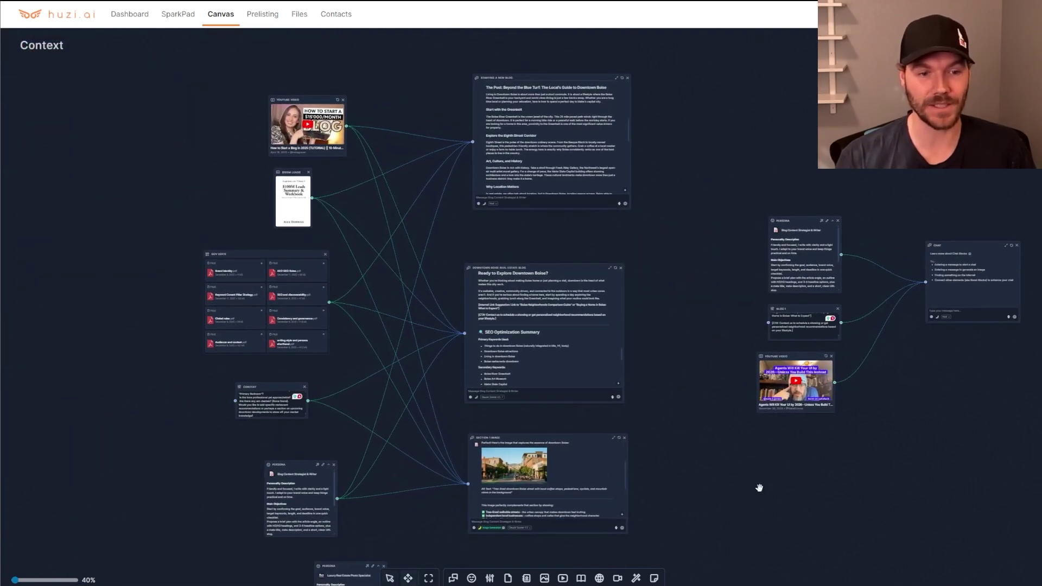
drag(760, 488, 683, 406)
drag(856, 435, 607, 434)
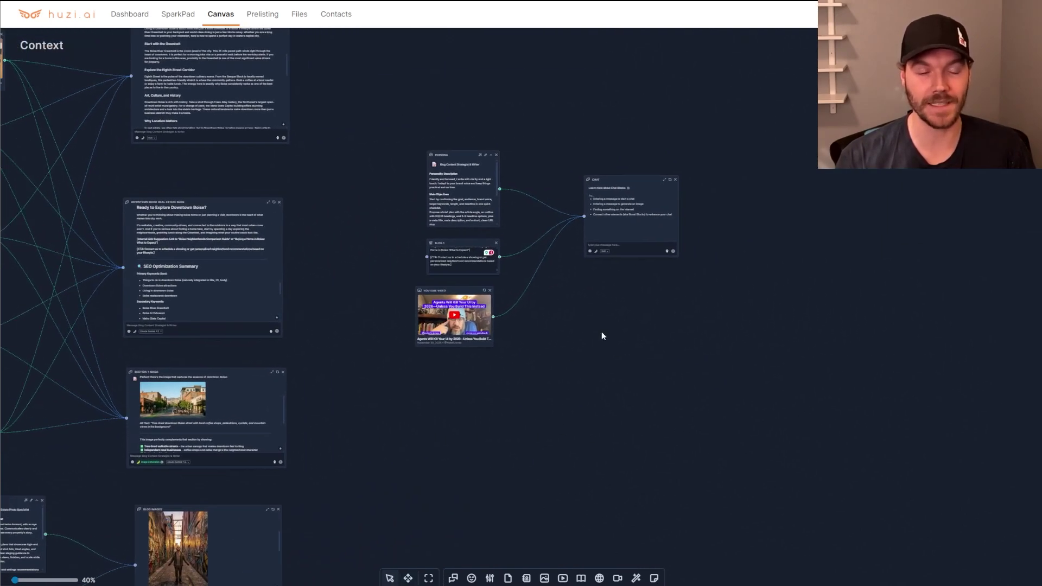
scroll(771, 279, up, 5)
drag(786, 255, 679, 380)
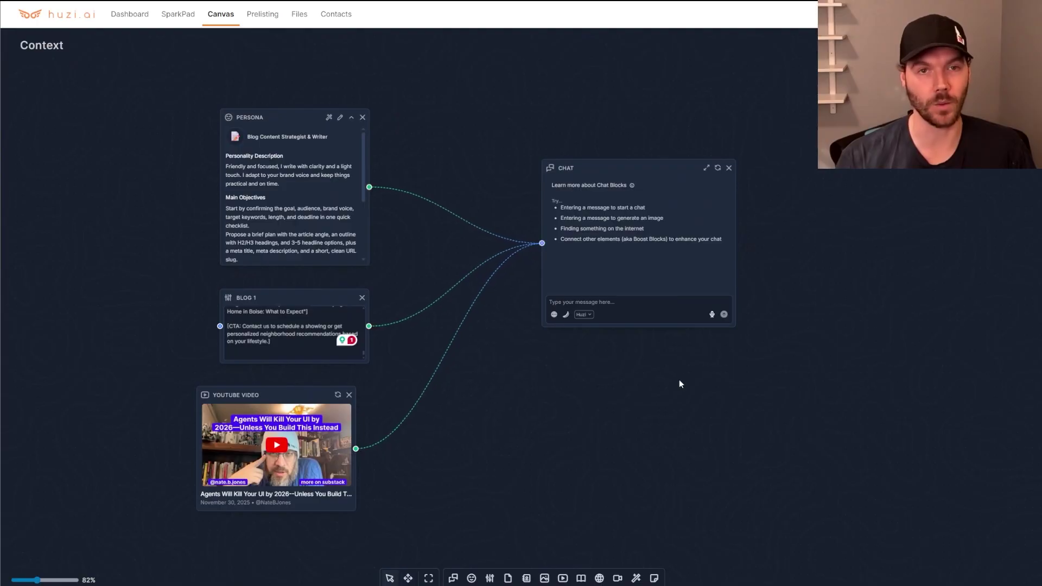